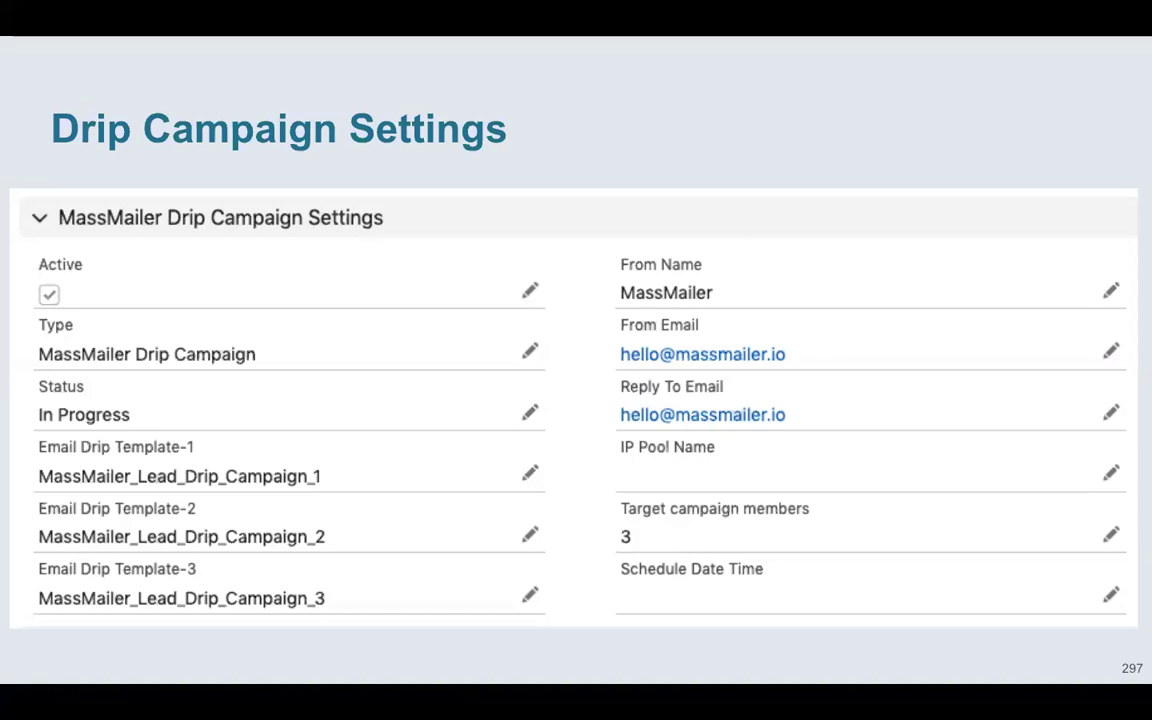
{"action": "key", "text": "Right"}
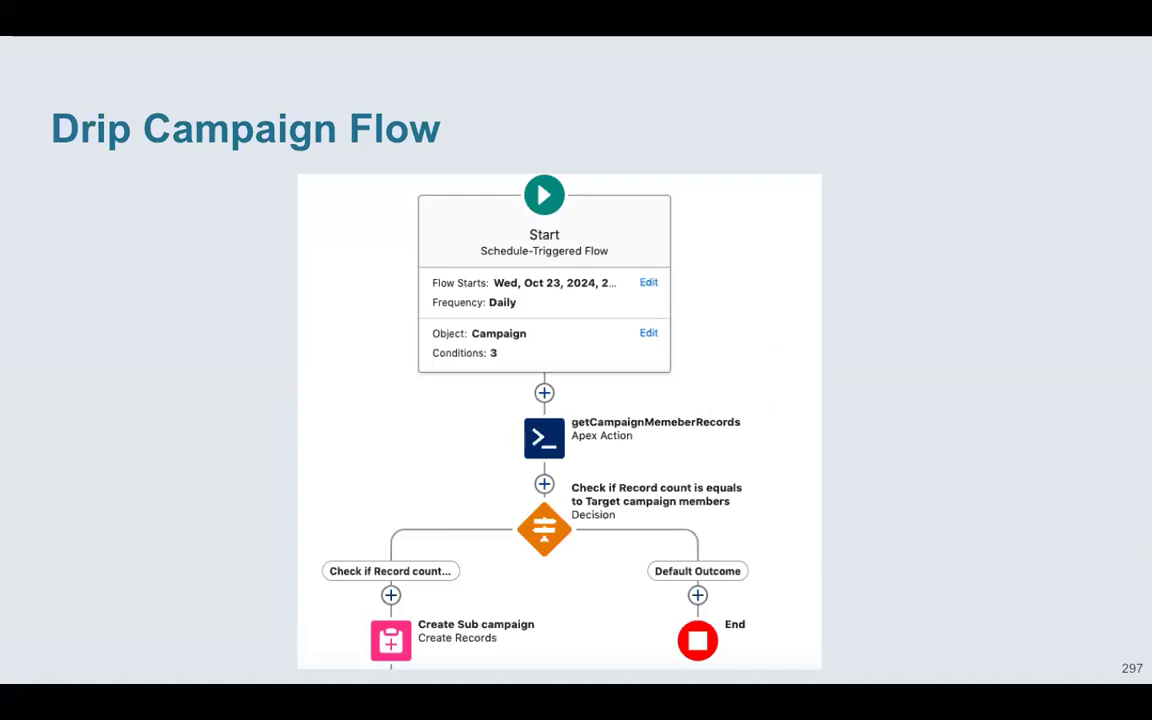
{"action": "key", "text": "Right"}
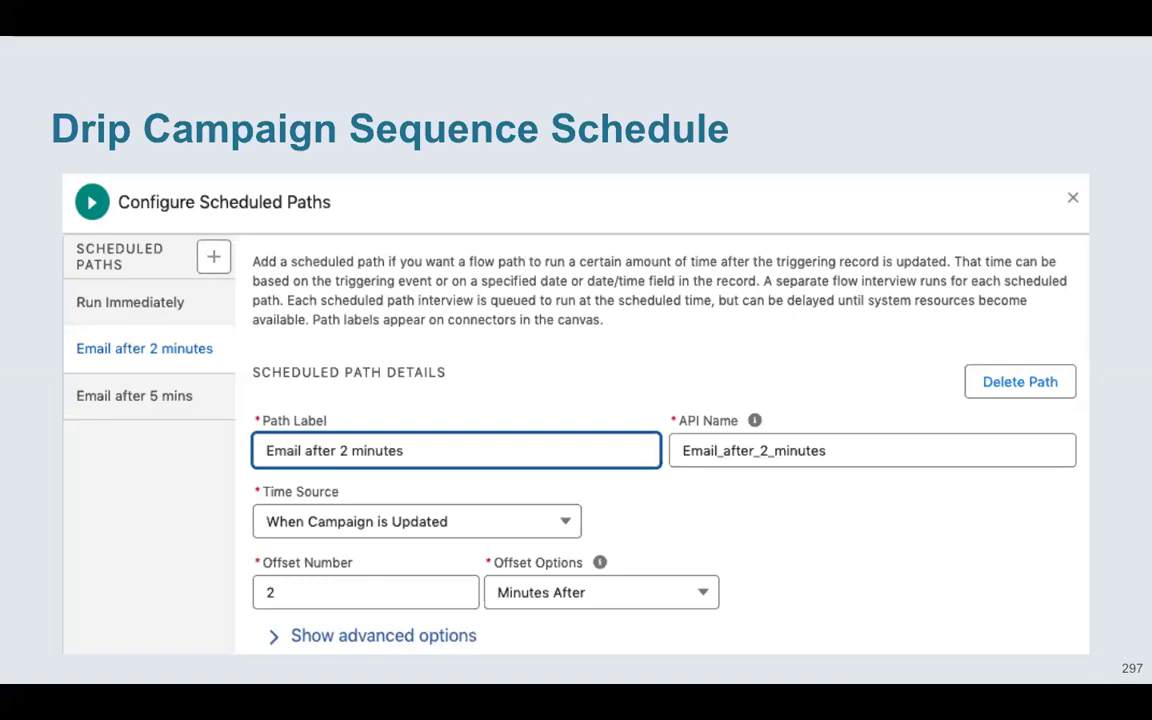
{"action": "key", "text": "Right"}
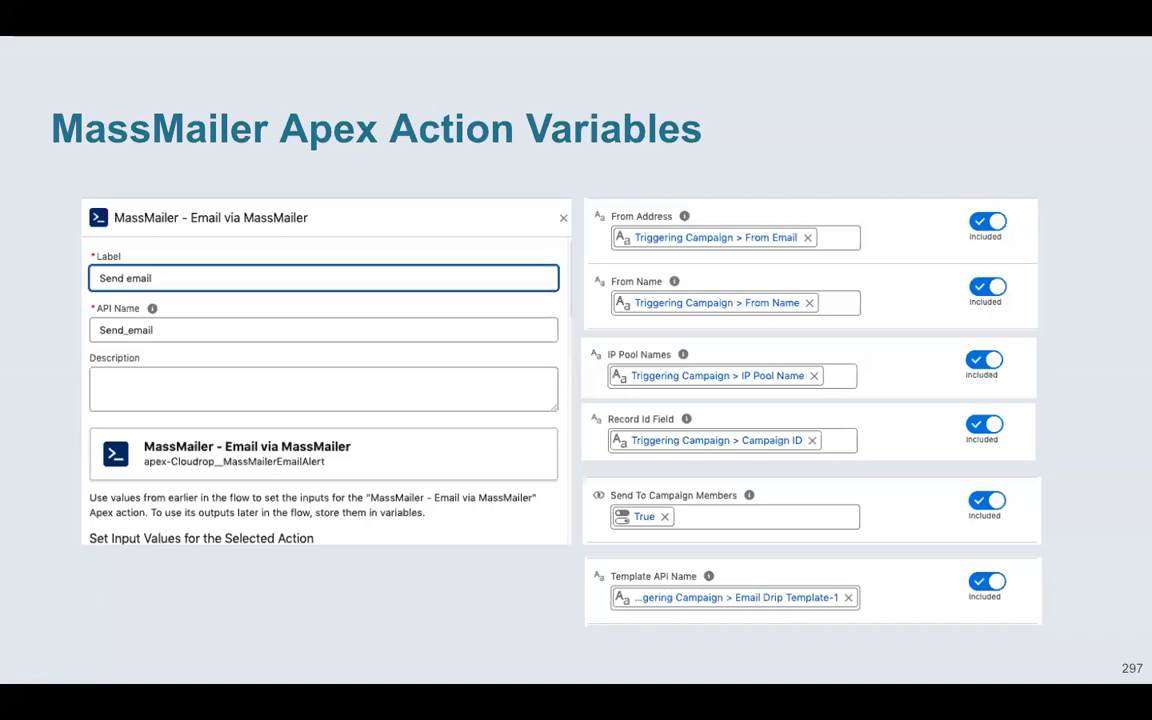
{"action": "key", "text": "Right"}
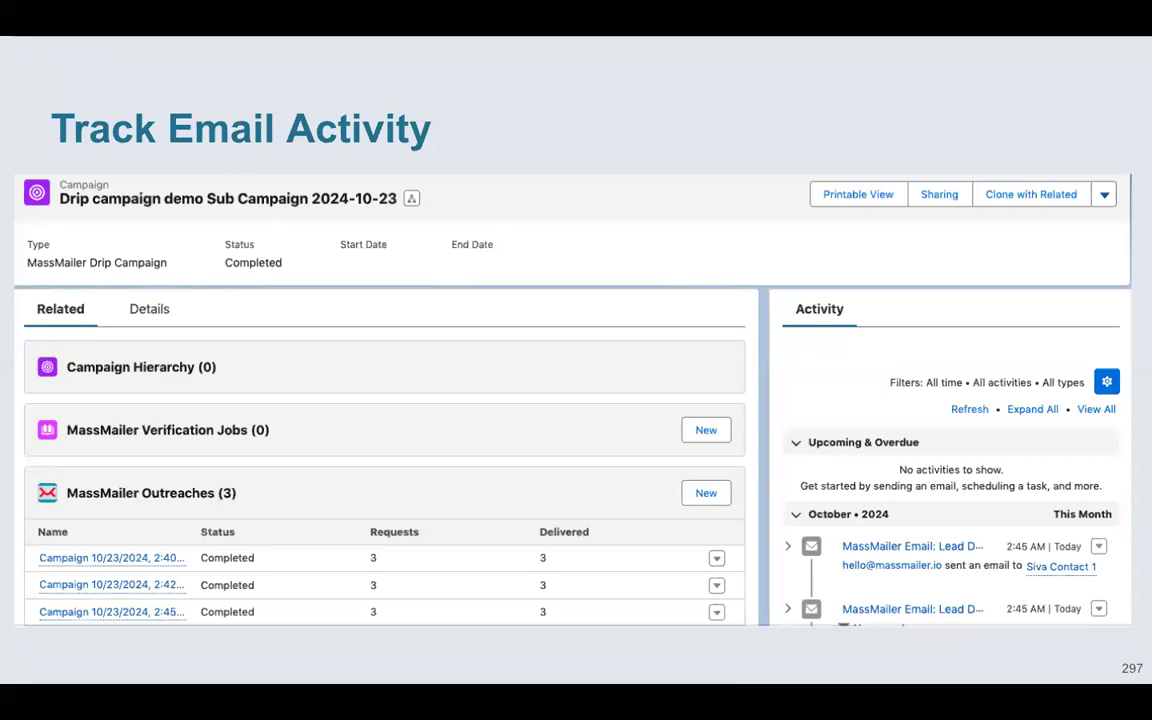
{"action": "key", "text": "Right"}
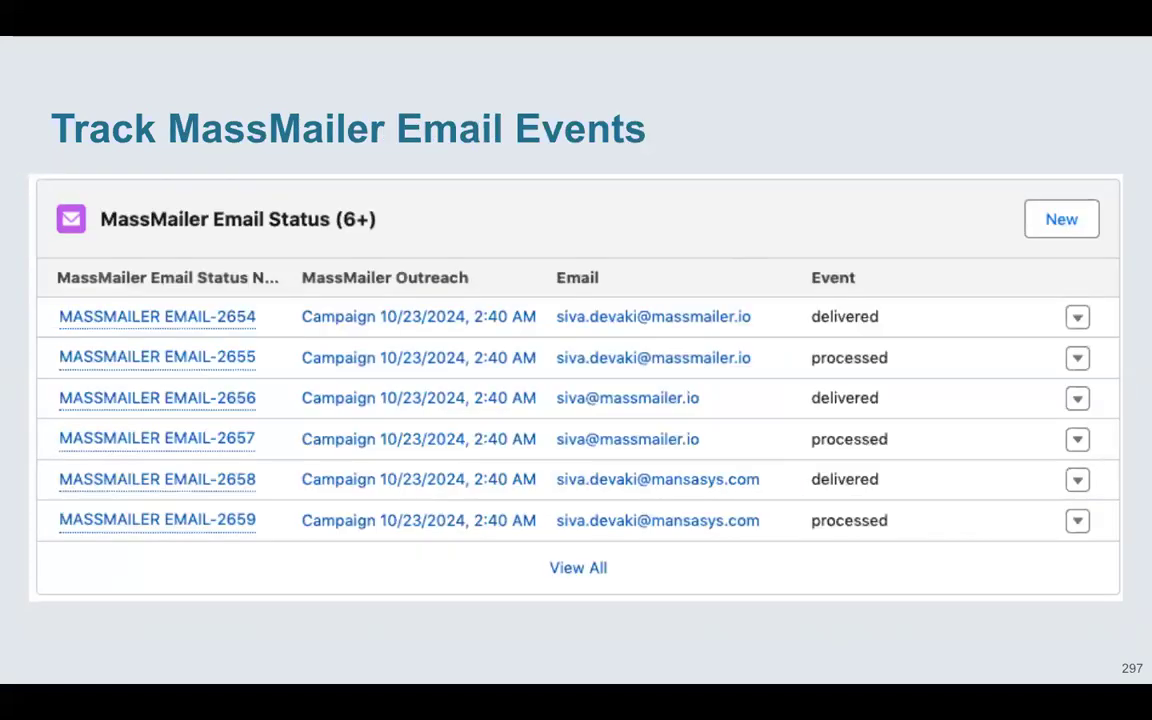
{"action": "key", "text": "Right"}
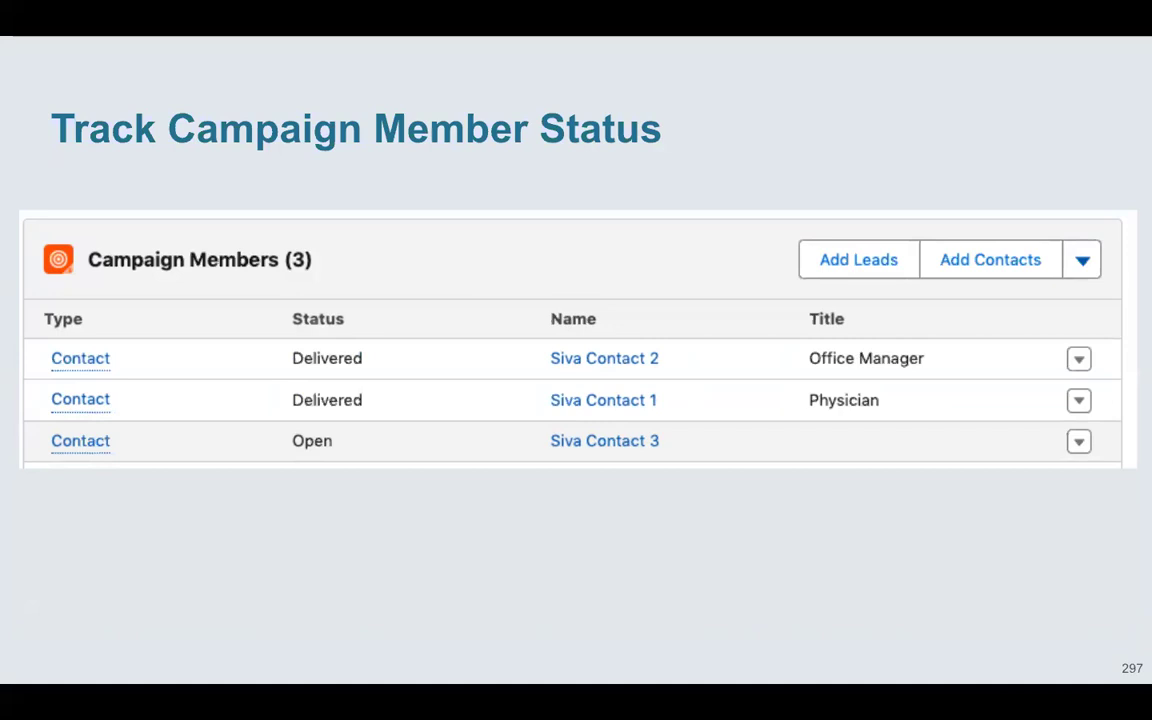
{"action": "key", "text": "Right"}
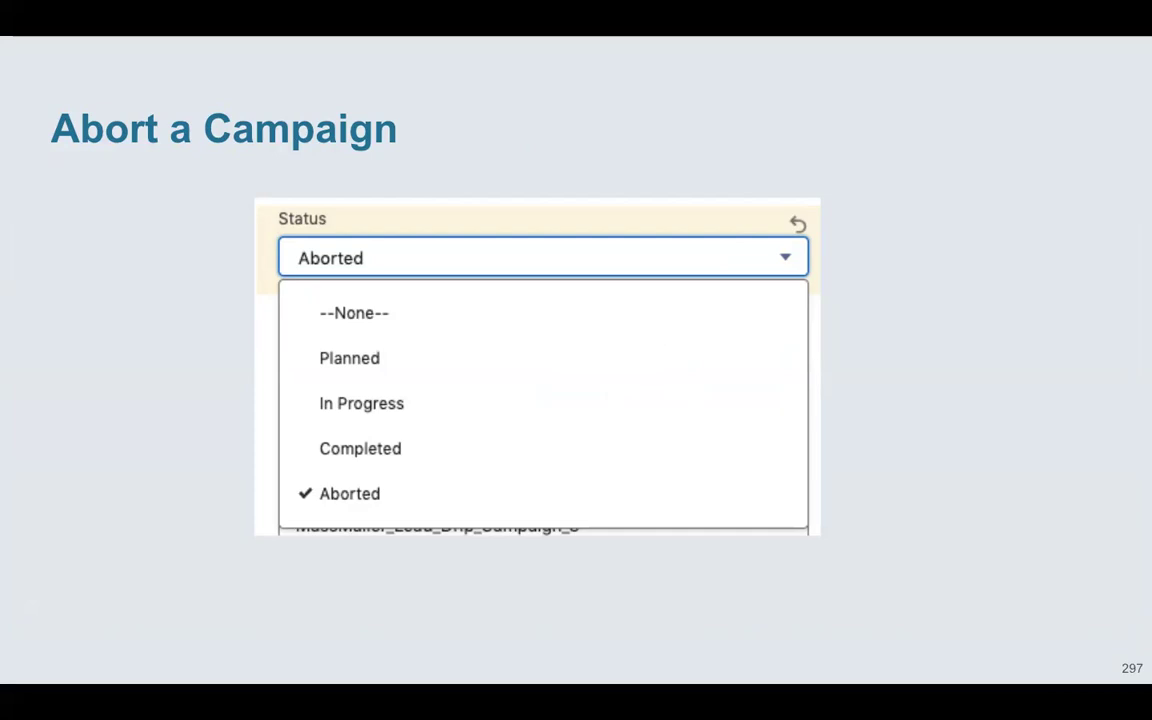
{"action": "key", "text": "Right"}
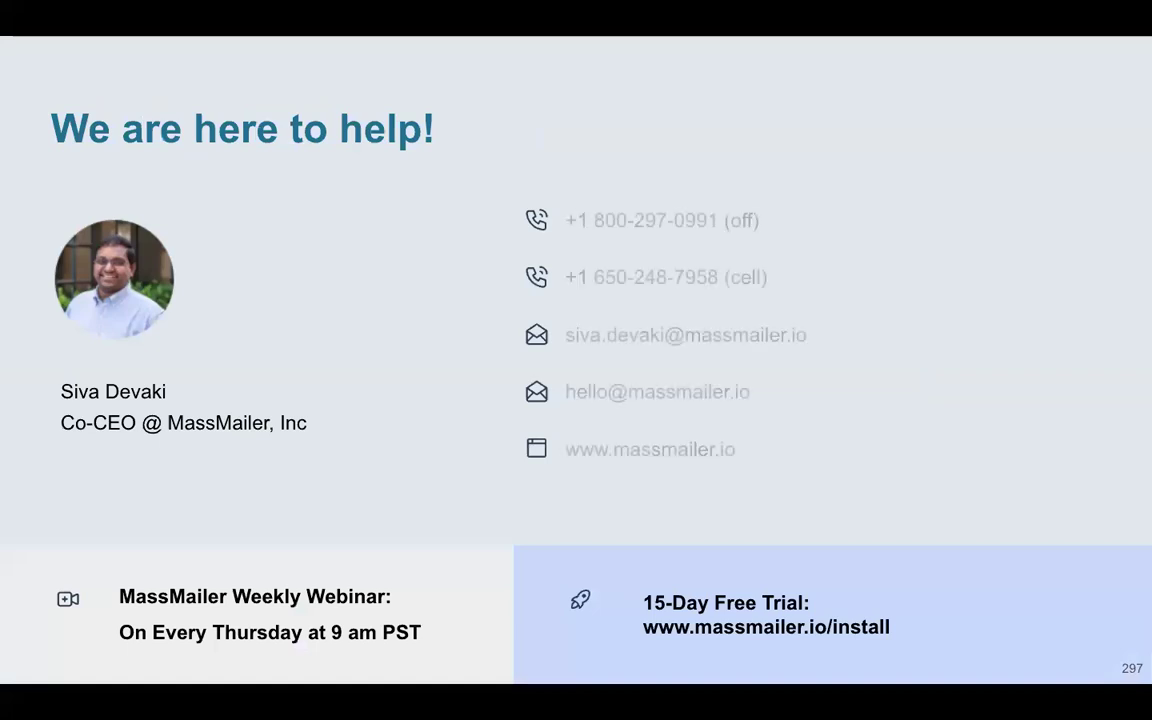
Exit the slideshow and switch to Salesforce to open the Drip campaign demo record
{"action": "key", "text": "Escape"}
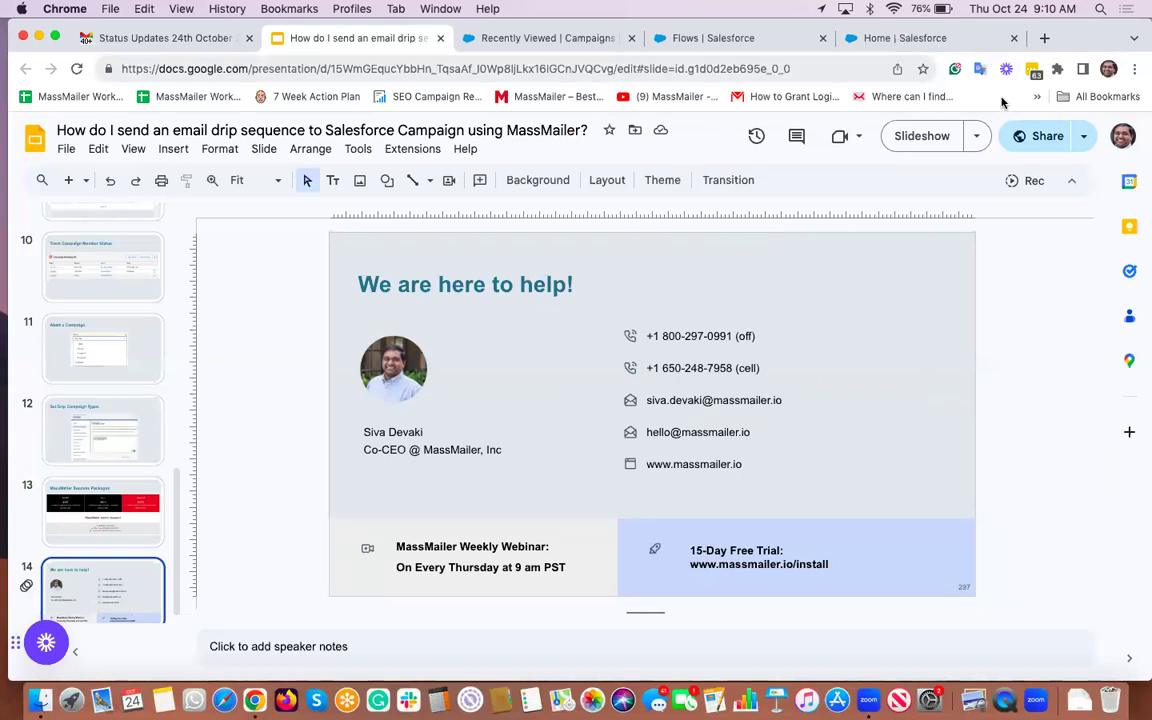
{"action": "left_click", "coordinate": [935, 37]}
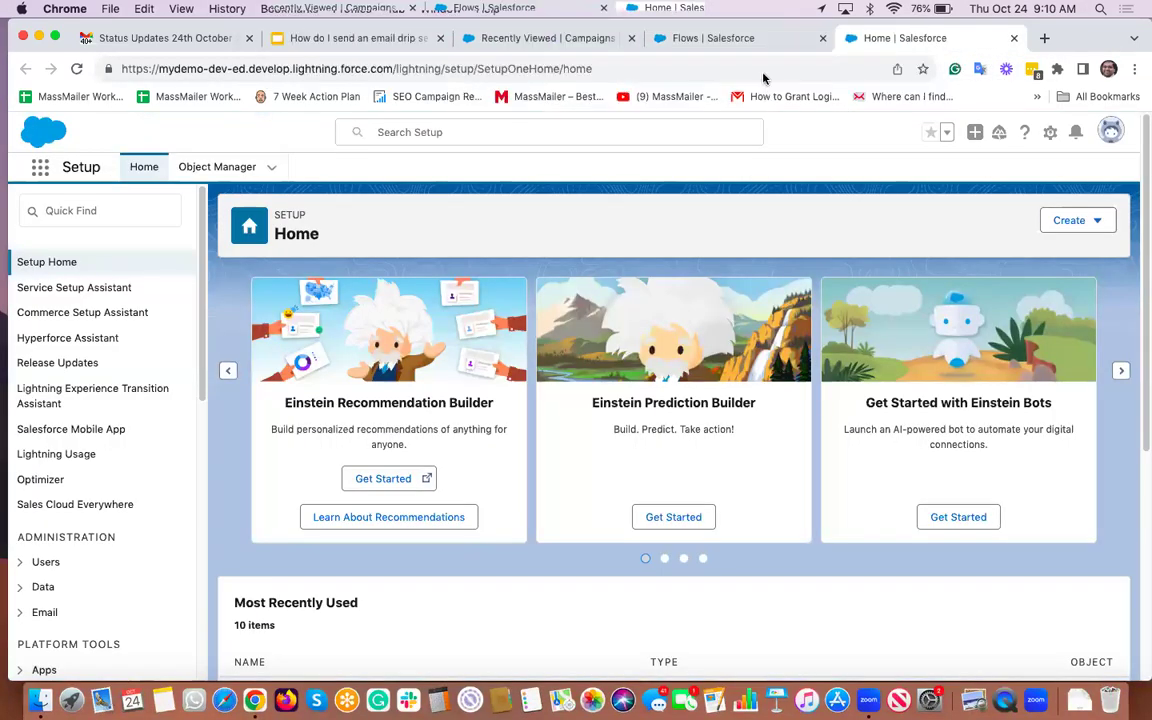
{"action": "left_click", "coordinate": [560, 38]}
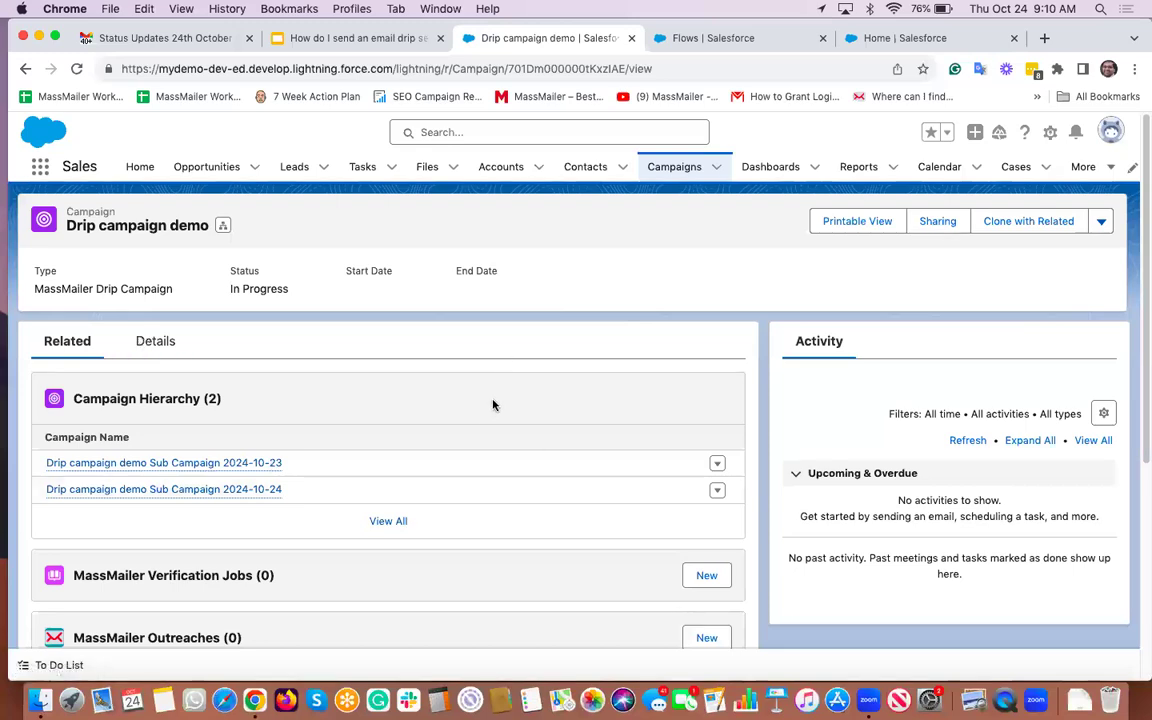
Examine the MassMailer Drip Campaign Settings in the details of the Drip campaign demo record
{"action": "left_click", "coordinate": [155, 342]}
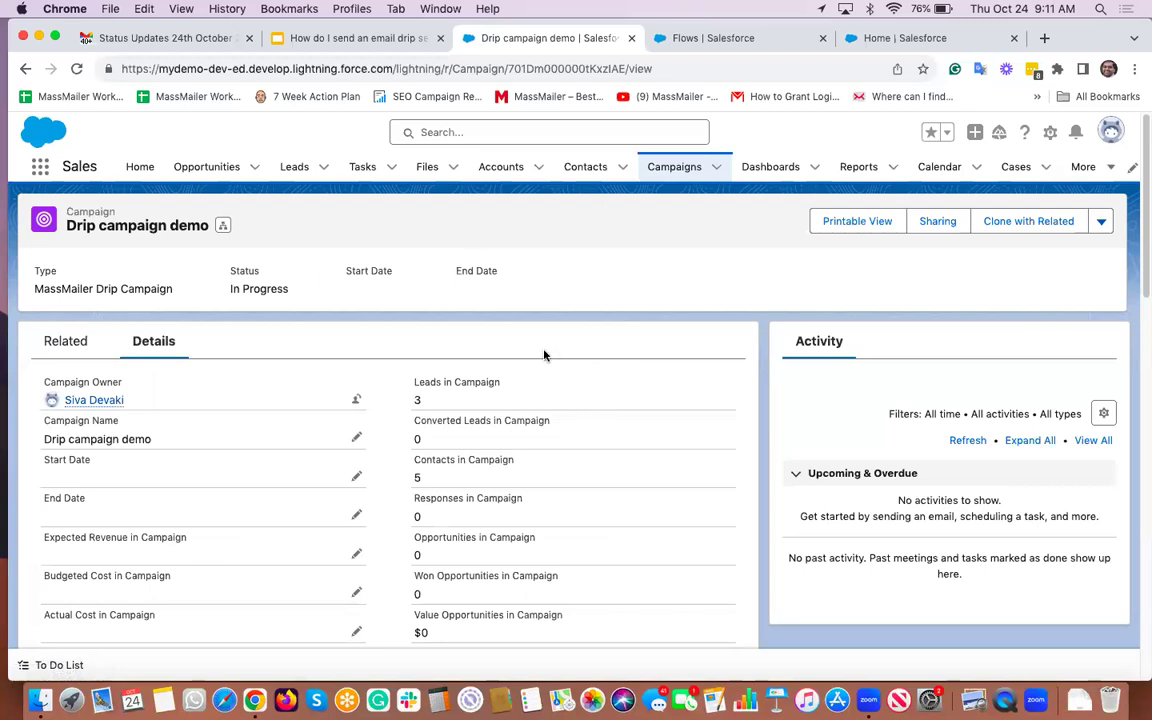
{"action": "scroll", "coordinate": [544, 355], "scroll_direction": "down", "scroll_amount": 2}
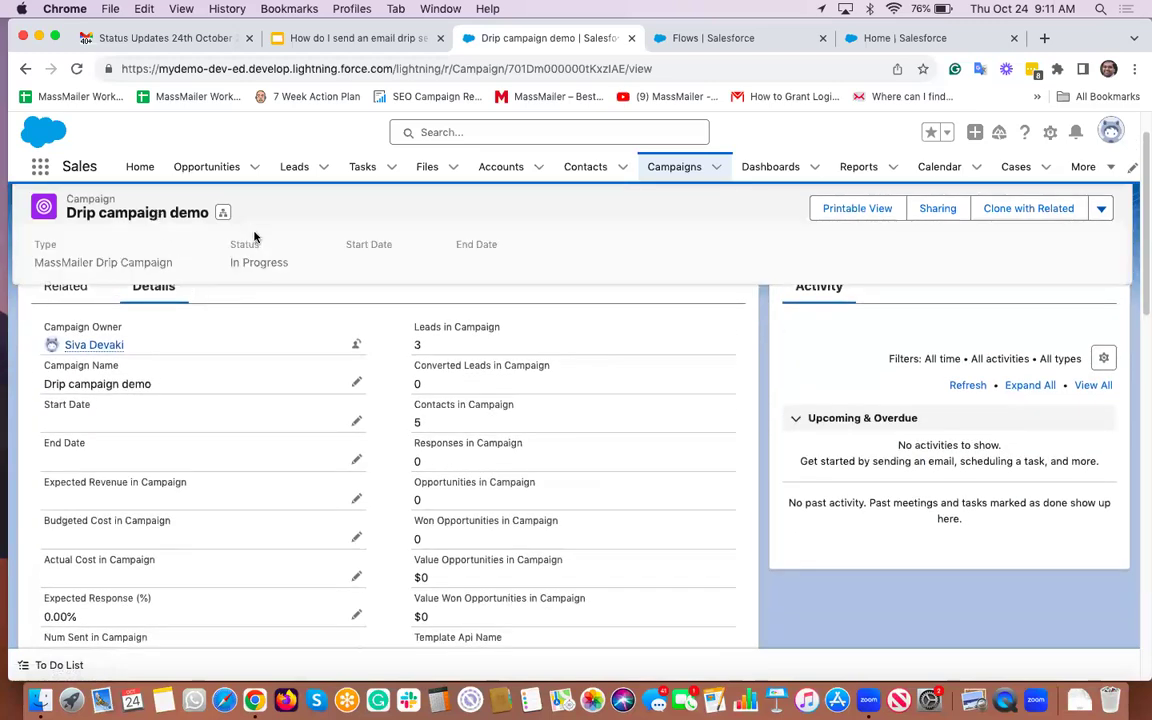
{"action": "scroll", "coordinate": [389, 344], "scroll_direction": "down", "scroll_amount": 5}
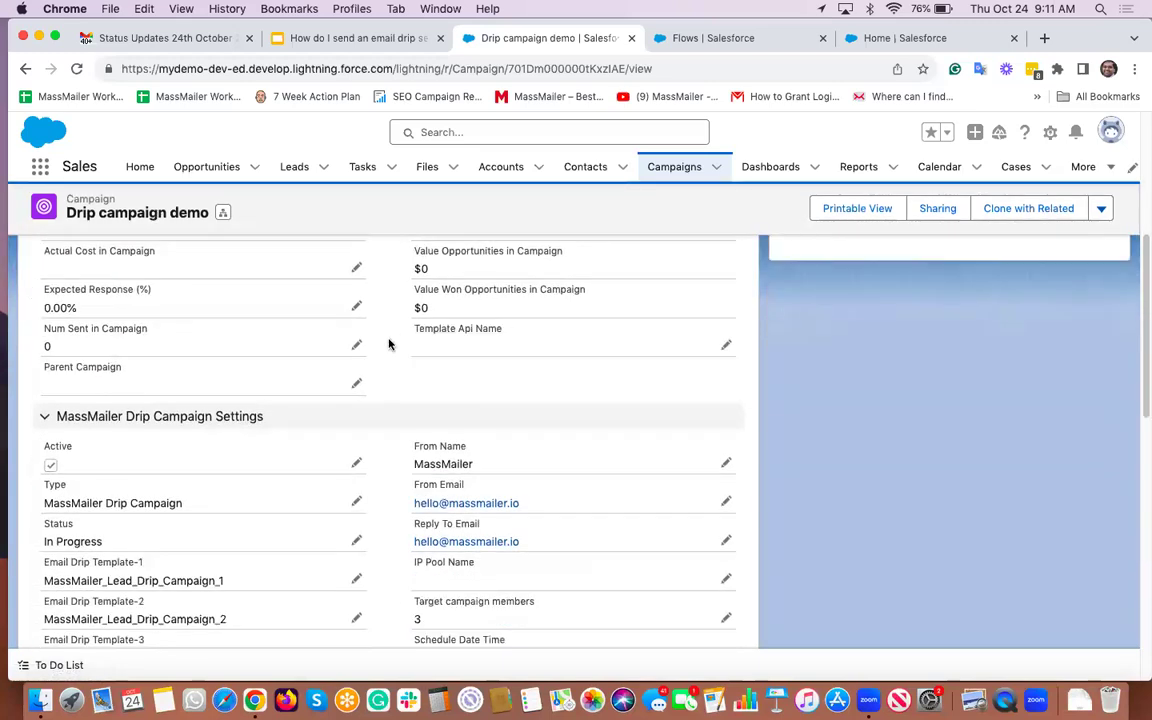
{"action": "scroll", "coordinate": [389, 344], "scroll_direction": "down", "scroll_amount": 3}
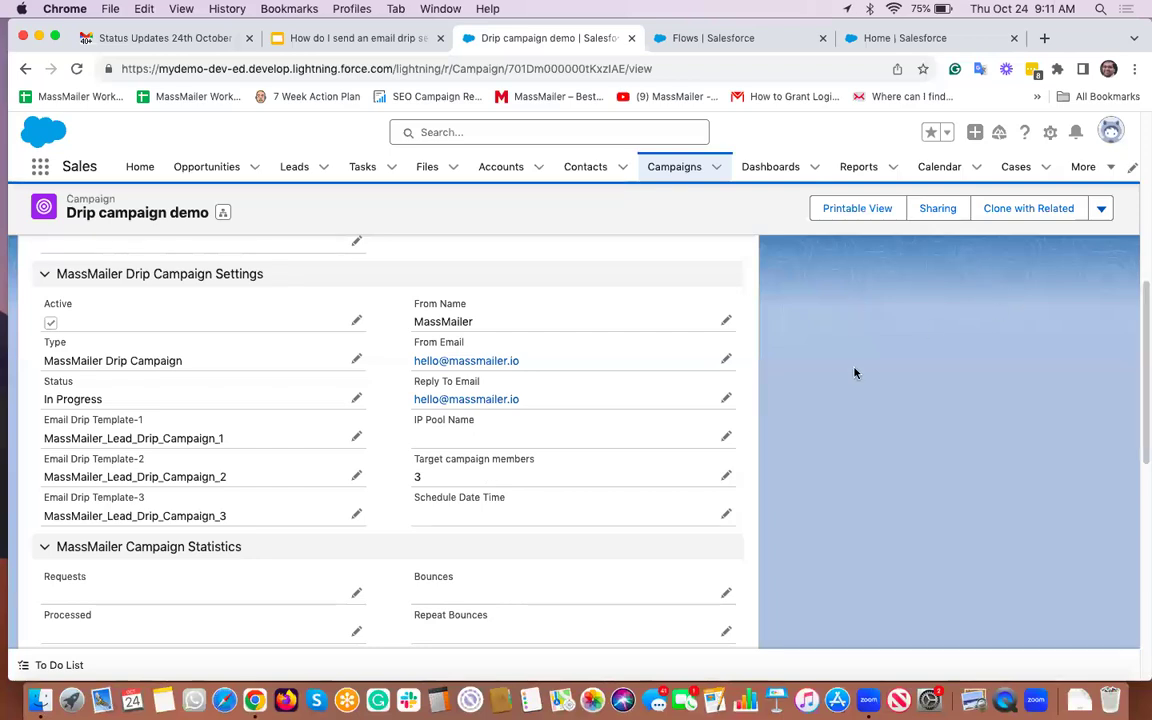
Open the Drip campaign demo record for editing and examine the Status options in its drip campaign settings
{"action": "scroll", "coordinate": [855, 373], "scroll_direction": "up", "scroll_amount": 10}
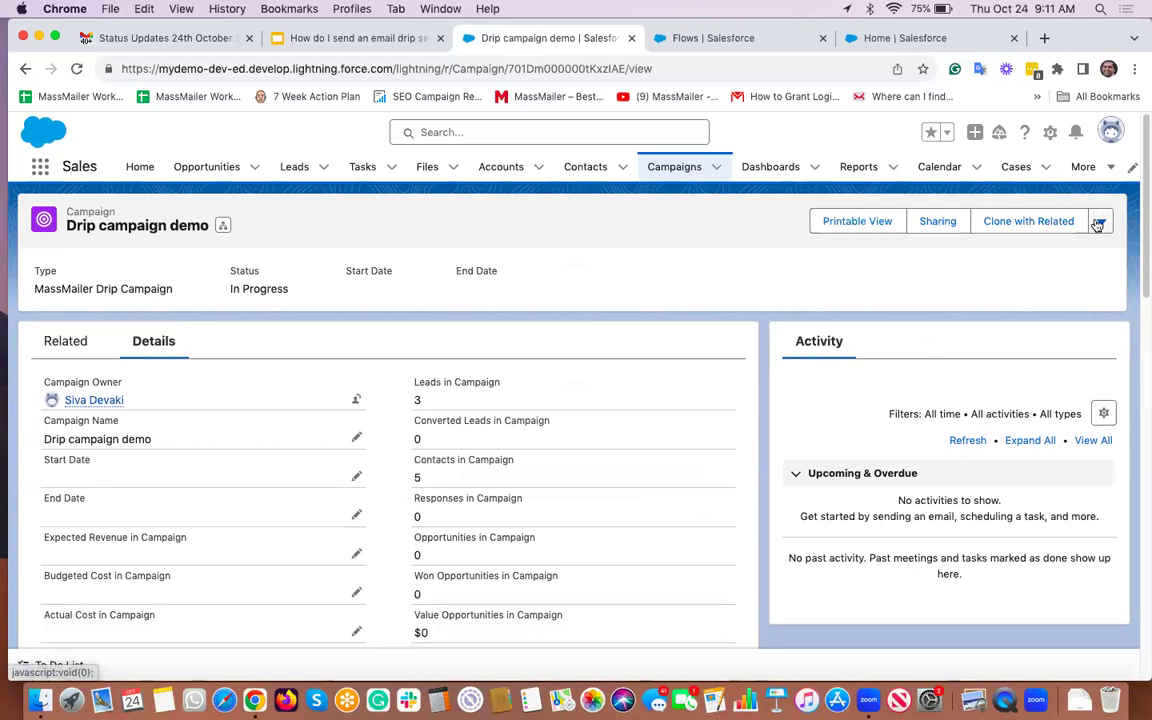
{"action": "left_click", "coordinate": [1101, 223]}
{"action": "left_click", "coordinate": [936, 282]}
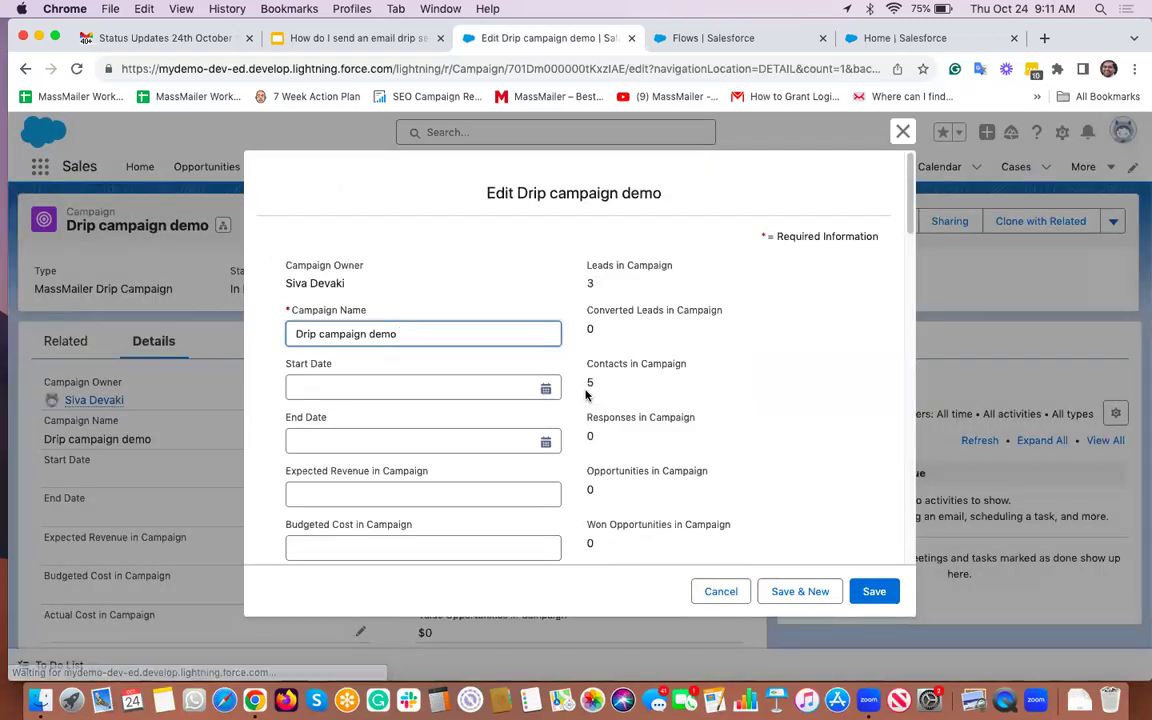
{"action": "scroll", "coordinate": [586, 395], "scroll_direction": "down", "scroll_amount": 10}
{"action": "scroll", "coordinate": [586, 395], "scroll_direction": "down", "scroll_amount": 3}
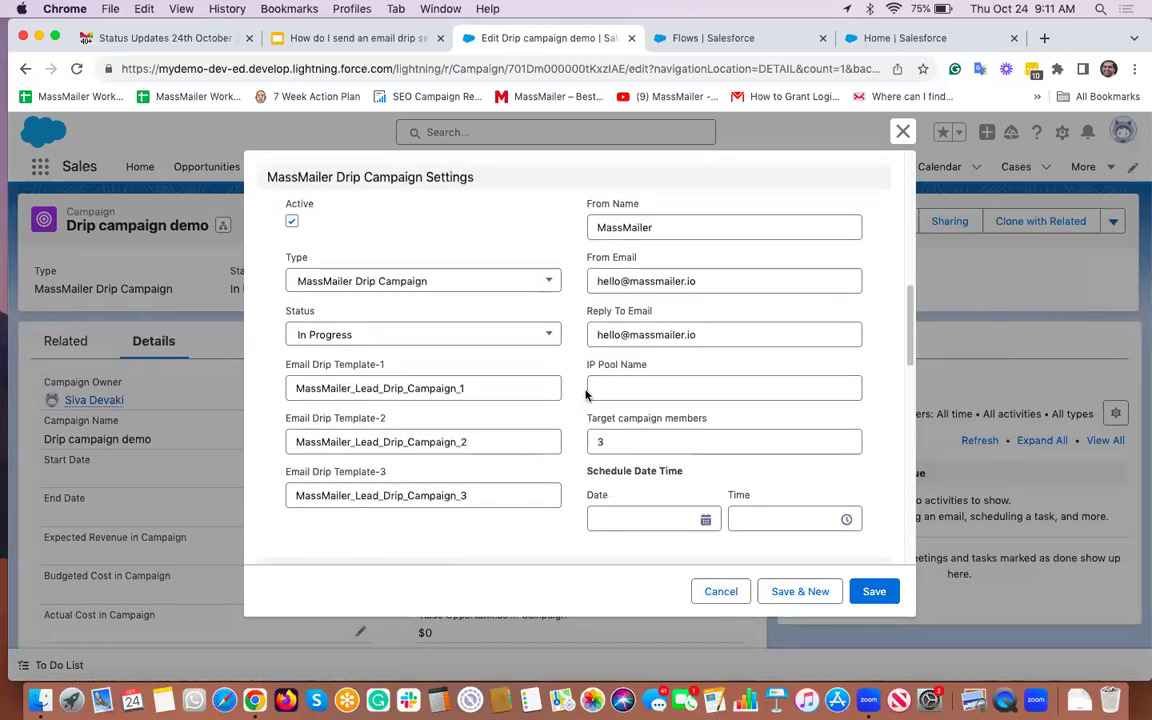
{"action": "scroll", "coordinate": [373, 347], "scroll_direction": "up", "scroll_amount": 1}
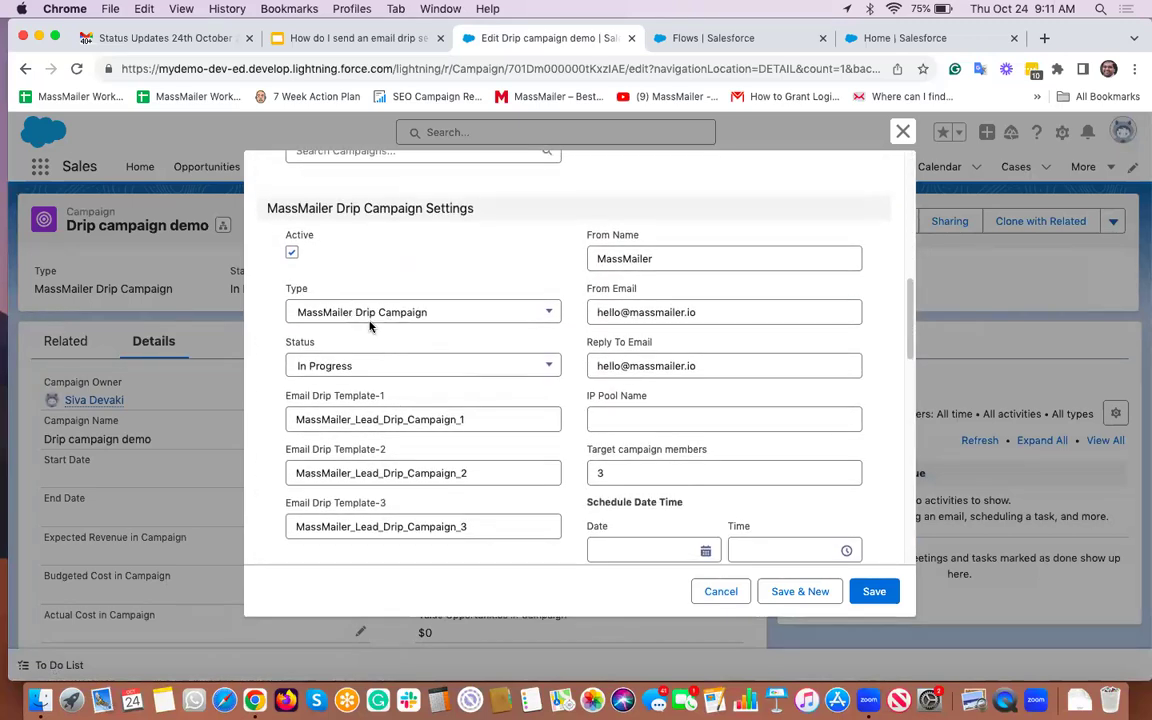
{"action": "left_click", "coordinate": [409, 367]}
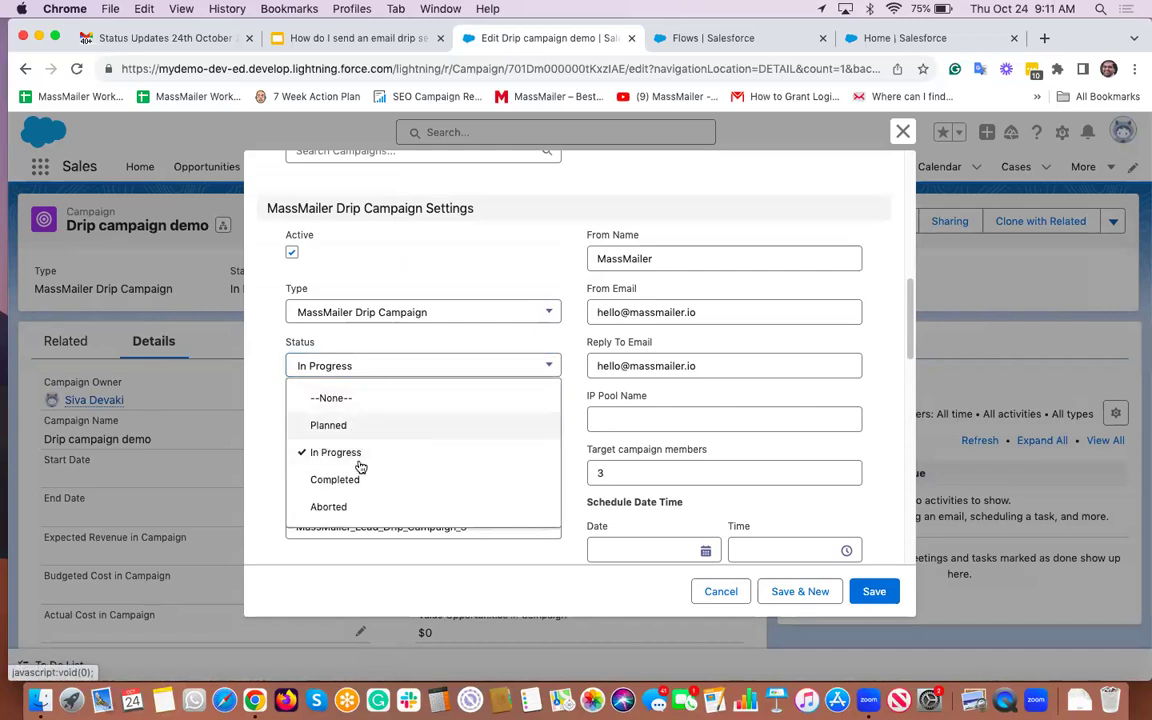
{"action": "left_click", "coordinate": [458, 290]}
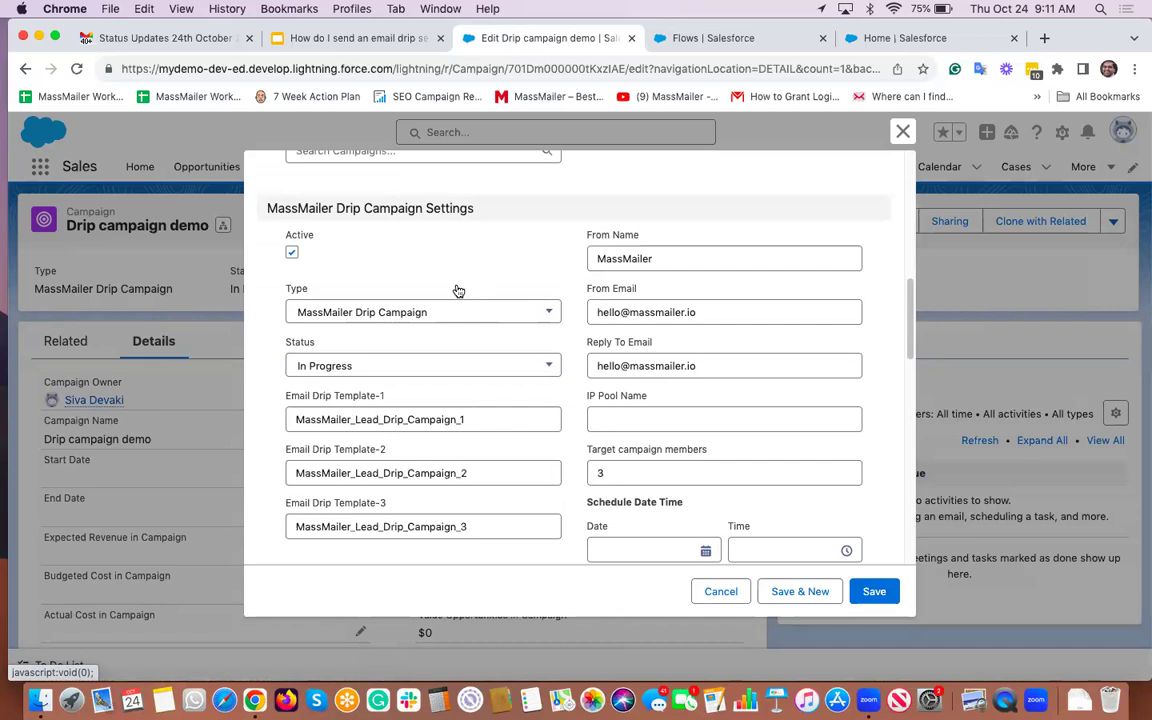
Examine the available campaign Type options, including the MassMailer campaign types
{"action": "left_click", "coordinate": [459, 314]}
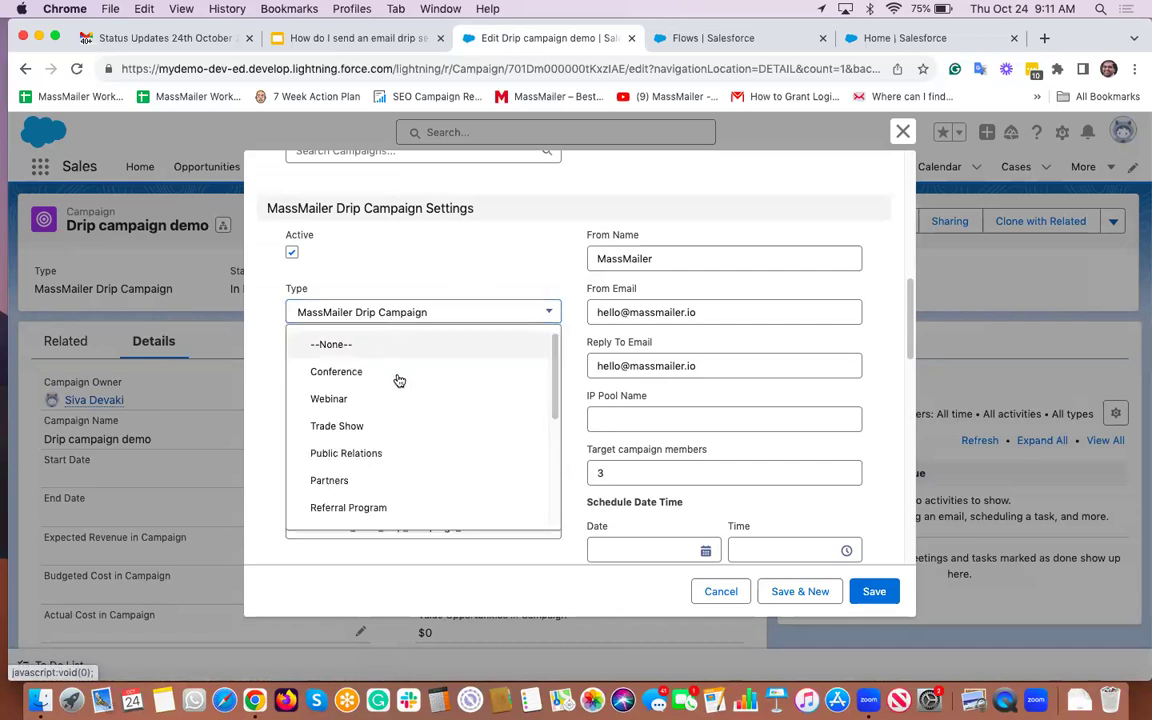
{"action": "scroll", "coordinate": [513, 440], "scroll_direction": "down", "scroll_amount": 5}
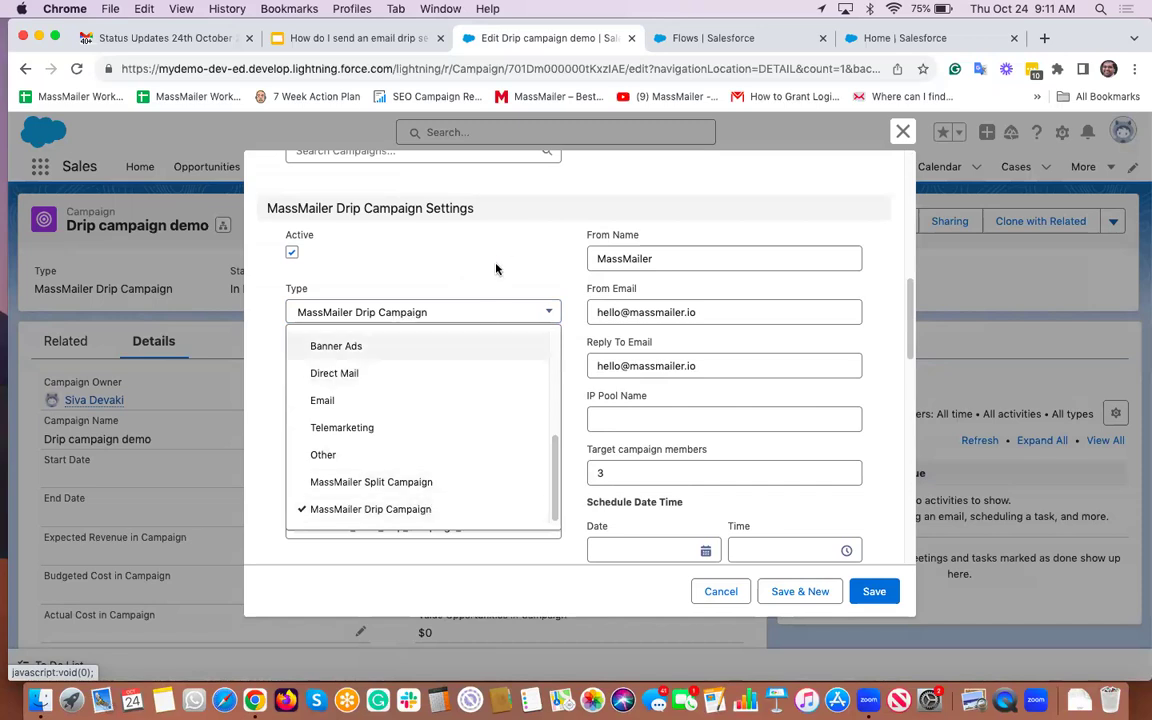
{"action": "left_click", "coordinate": [483, 316]}
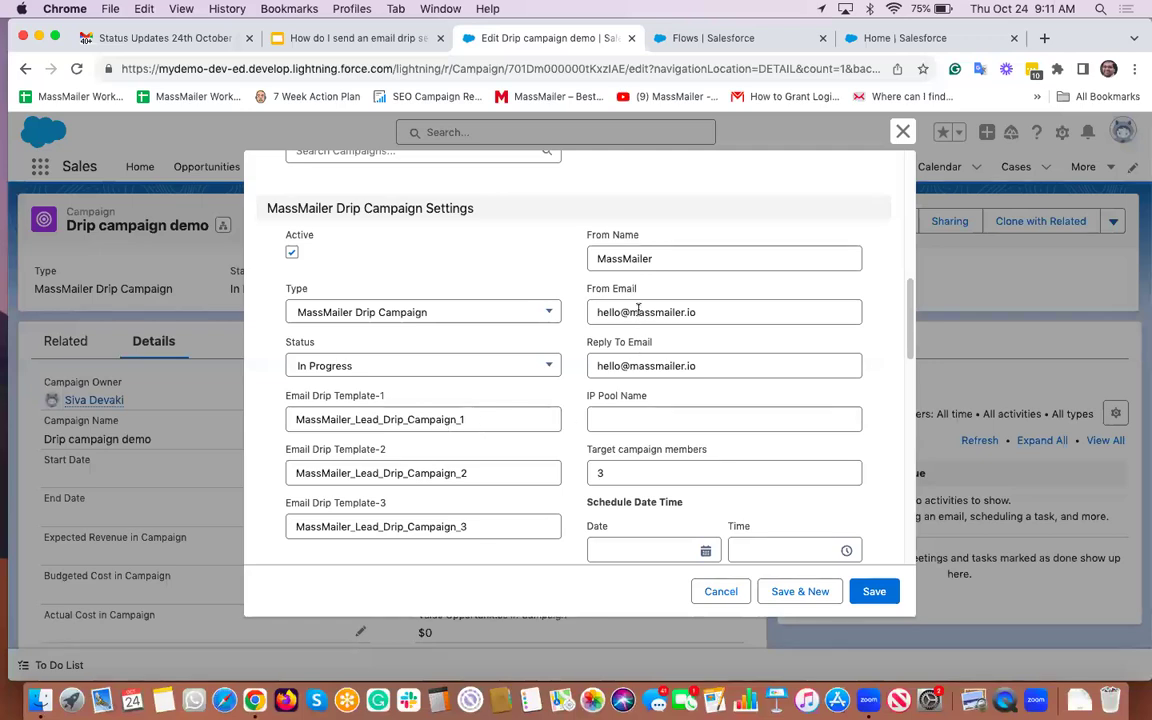
Examine the sender, drip template, target campaign members and schedule fields in the edit form
{"action": "scroll", "coordinate": [685, 440], "scroll_direction": "down", "scroll_amount": 3}
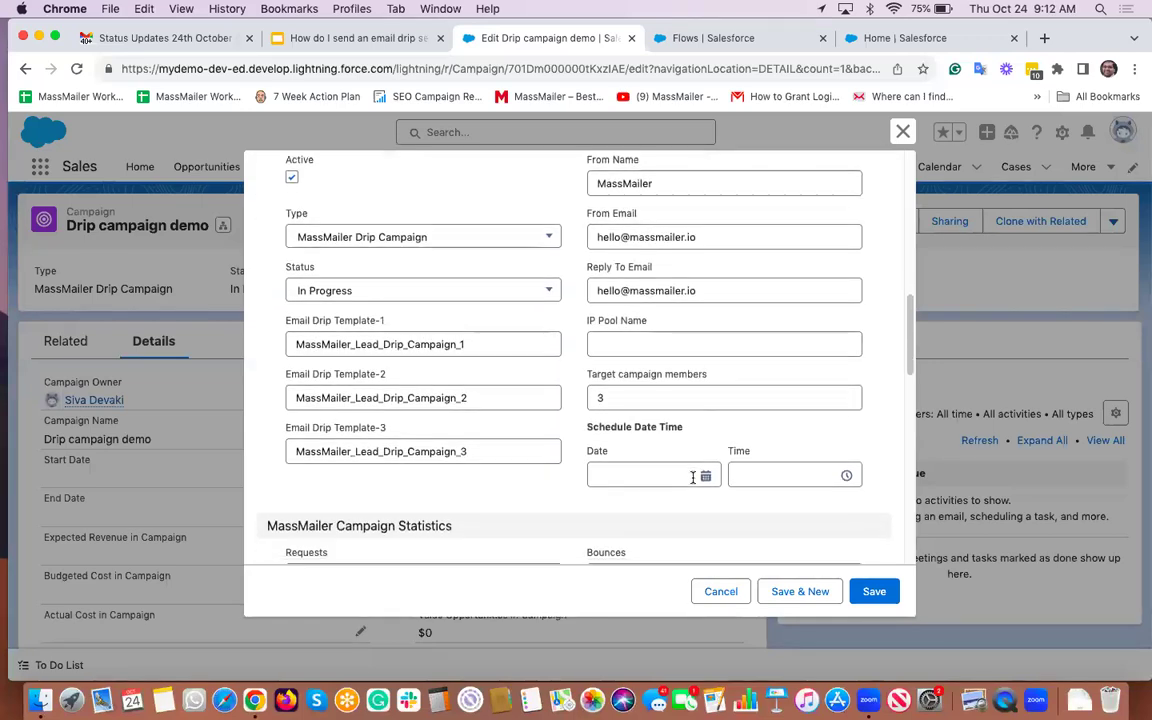
{"action": "scroll", "coordinate": [692, 477], "scroll_direction": "up", "scroll_amount": 3}
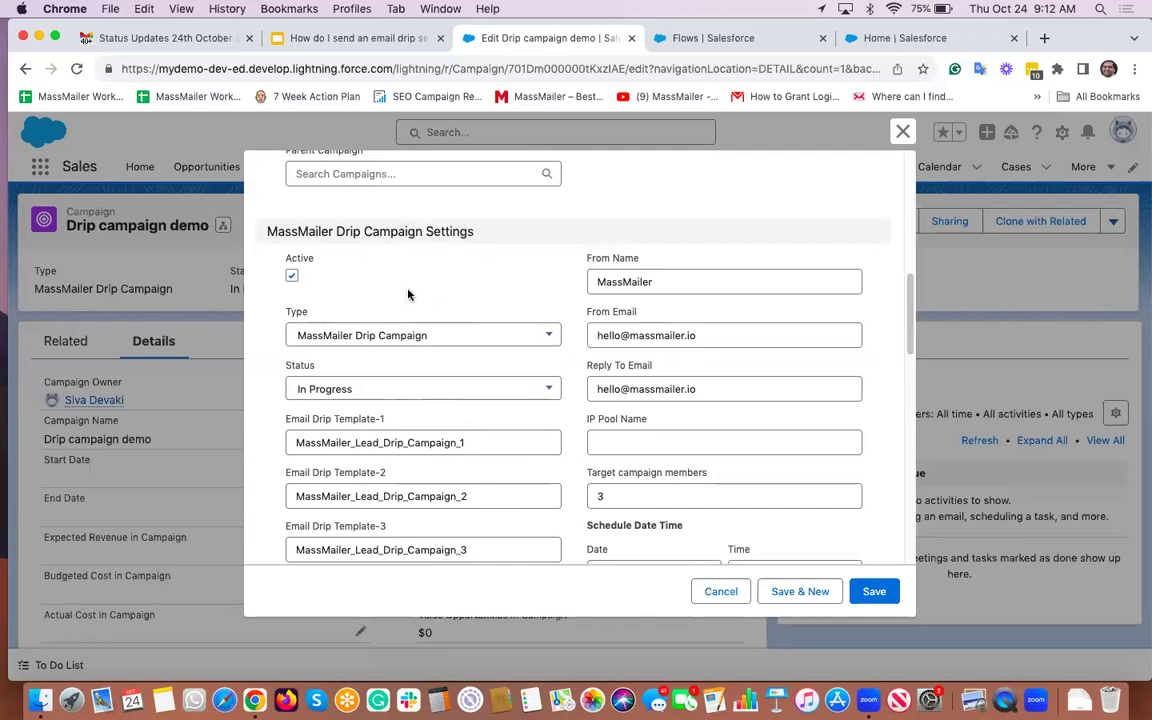
{"action": "scroll", "coordinate": [488, 426], "scroll_direction": "down", "scroll_amount": 2}
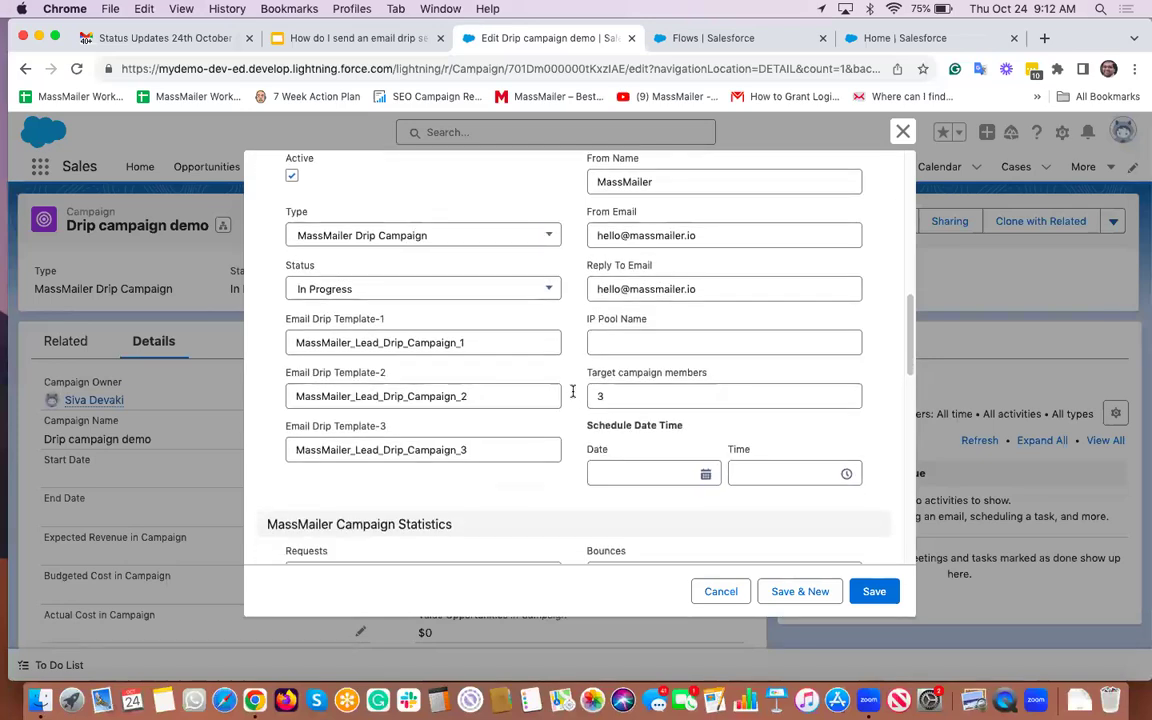
{"action": "scroll", "coordinate": [499, 283], "scroll_direction": "up", "scroll_amount": 1}
{"action": "scroll", "coordinate": [381, 210], "scroll_direction": "up", "scroll_amount": 1}
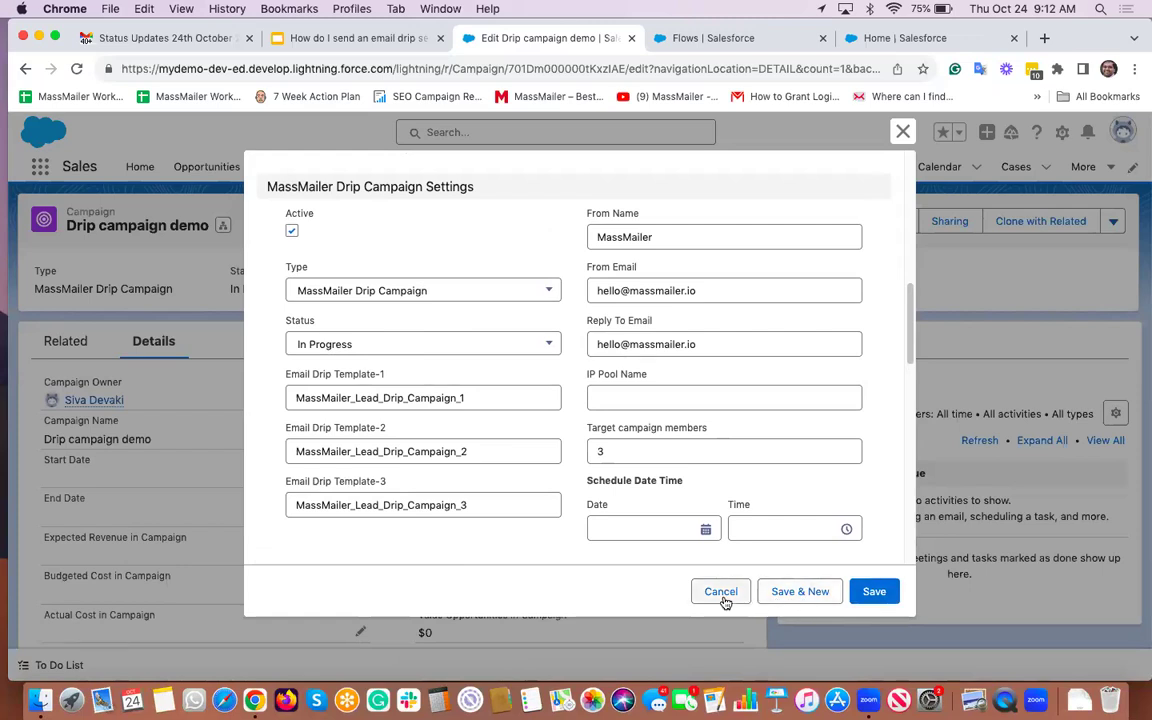
Recheck the Status options for aborting a campaign and cancel editing without saving
{"action": "left_click", "coordinate": [404, 342]}
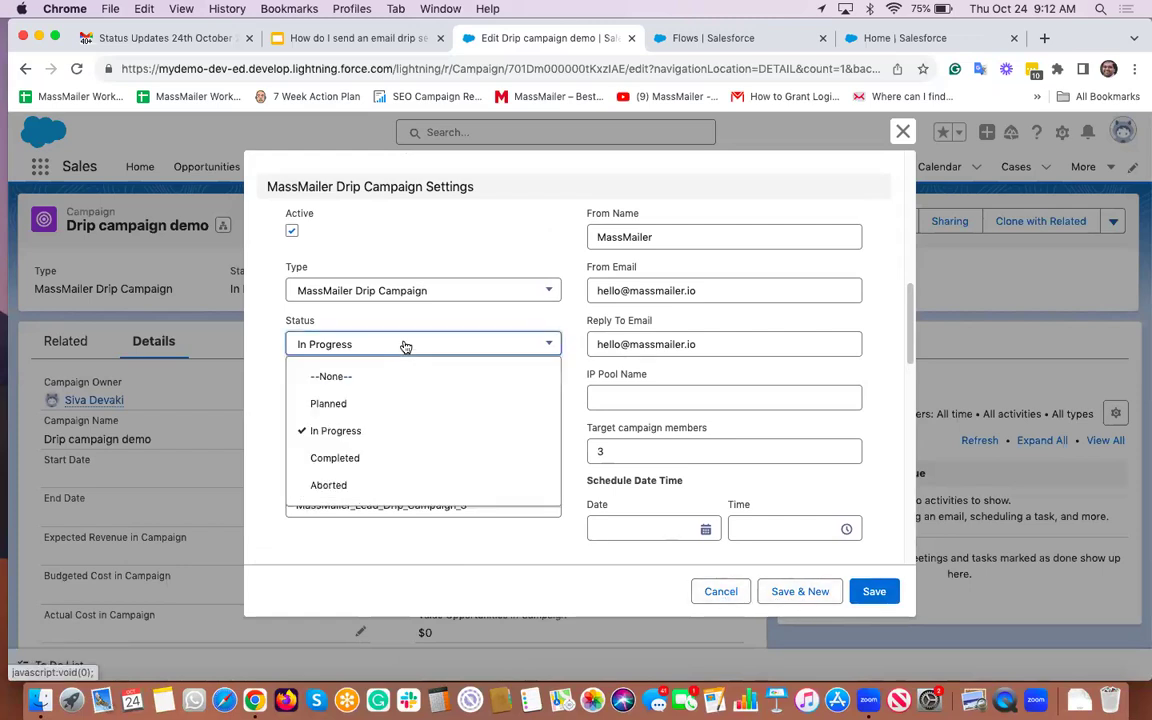
{"action": "left_click", "coordinate": [507, 237]}
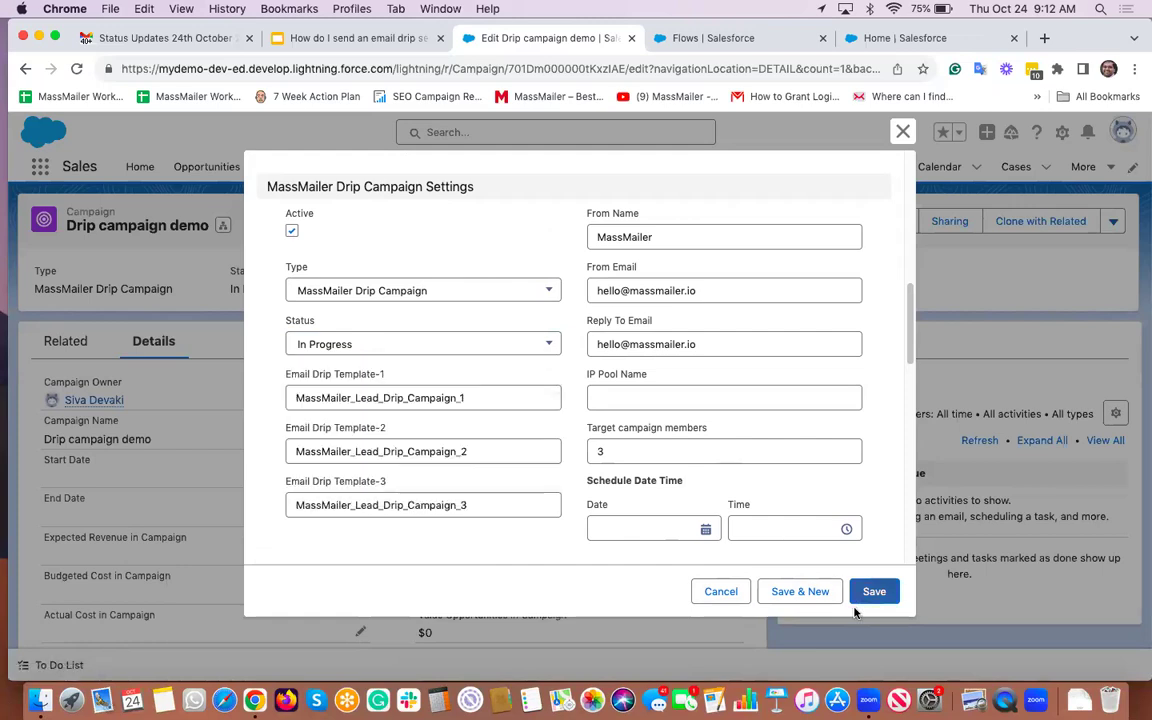
{"action": "left_click", "coordinate": [734, 590]}
Search the All Flows list in Setup for "drip" and examine the matching demo flows and MassMailer templates
{"action": "left_click", "coordinate": [745, 40]}
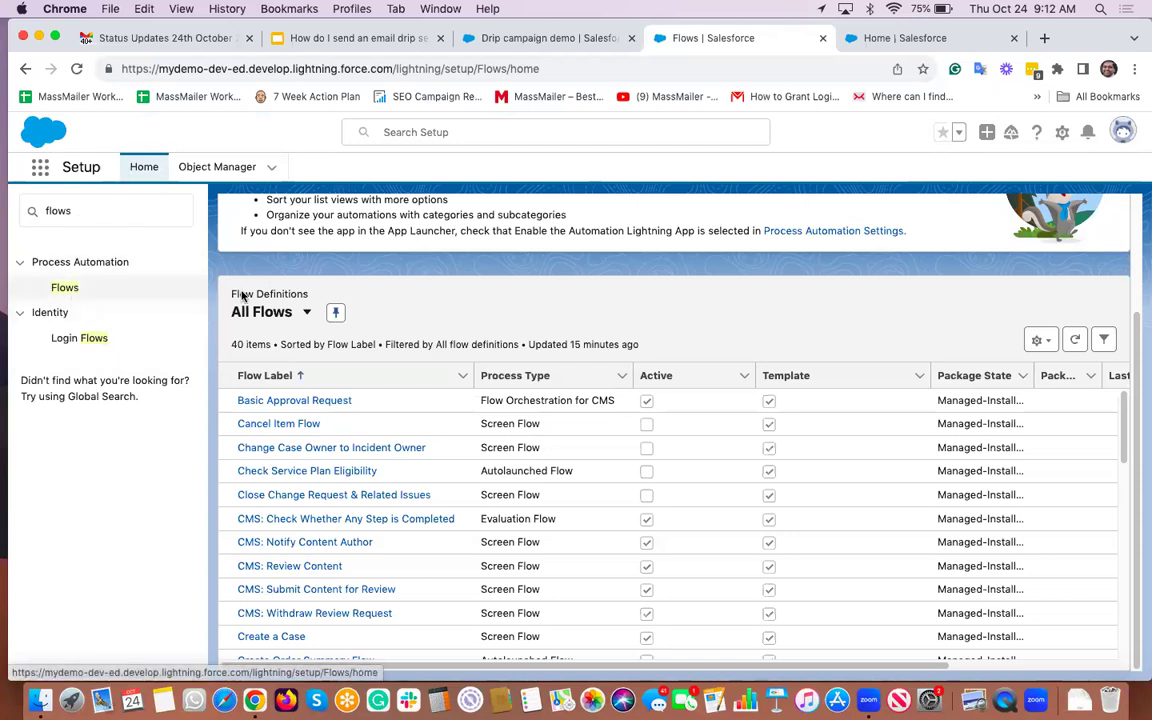
{"action": "scroll", "coordinate": [494, 430], "scroll_direction": "down", "scroll_amount": 5}
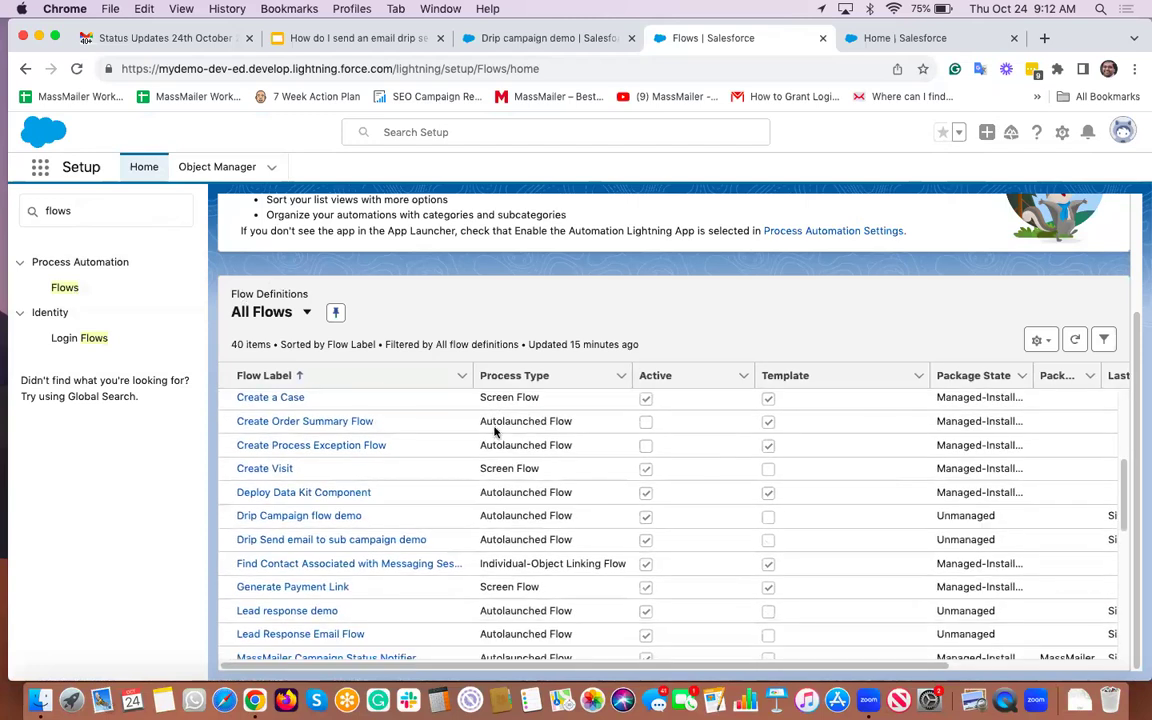
{"action": "key", "text": "super+f"}
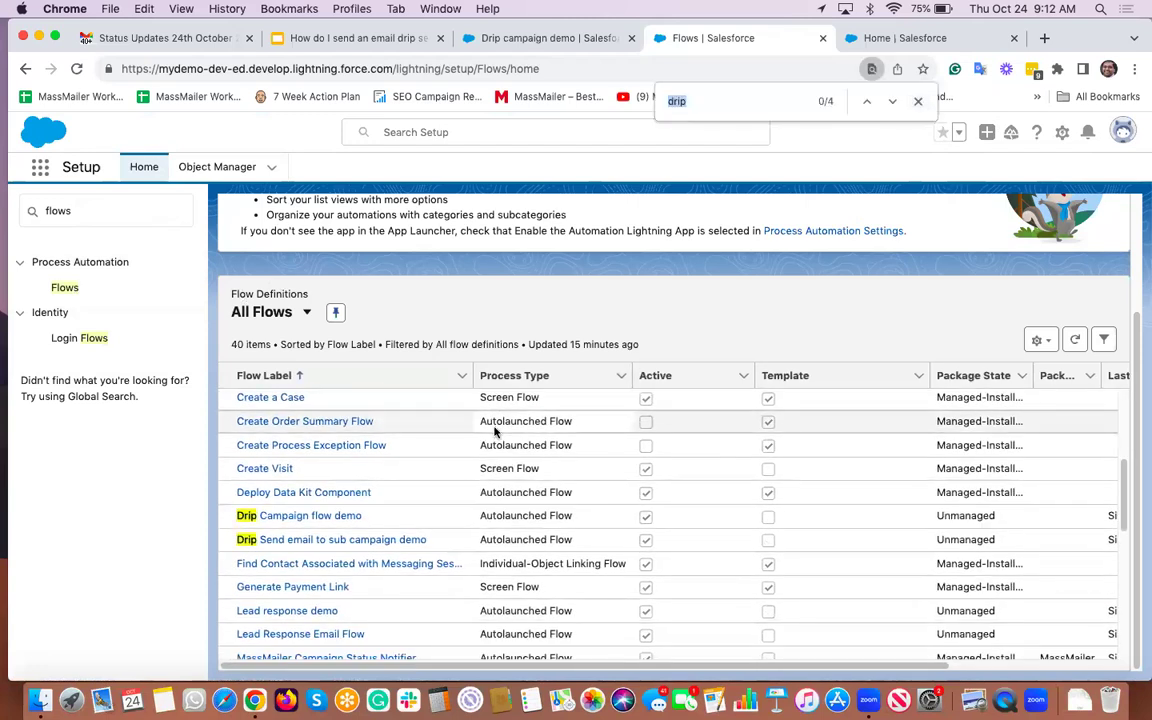
{"action": "scroll", "coordinate": [494, 430], "scroll_direction": "down", "scroll_amount": 5}
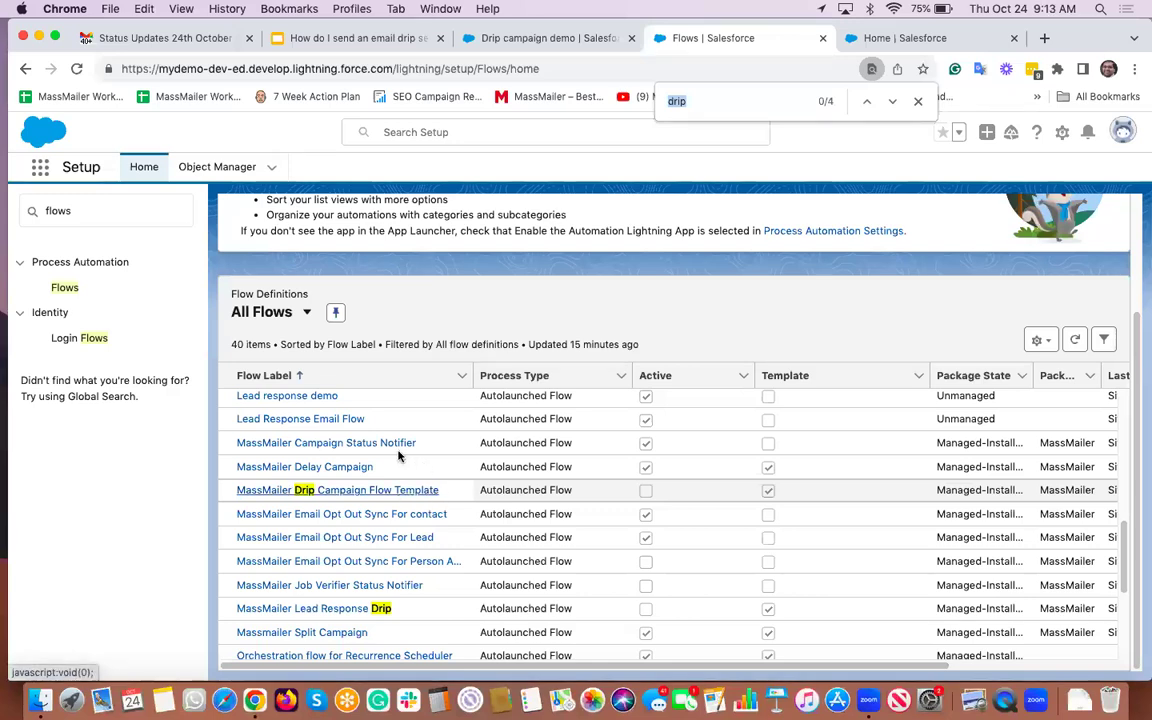
{"action": "scroll", "coordinate": [461, 462], "scroll_direction": "up", "scroll_amount": 1}
{"action": "scroll", "coordinate": [461, 462], "scroll_direction": "up", "scroll_amount": 5}
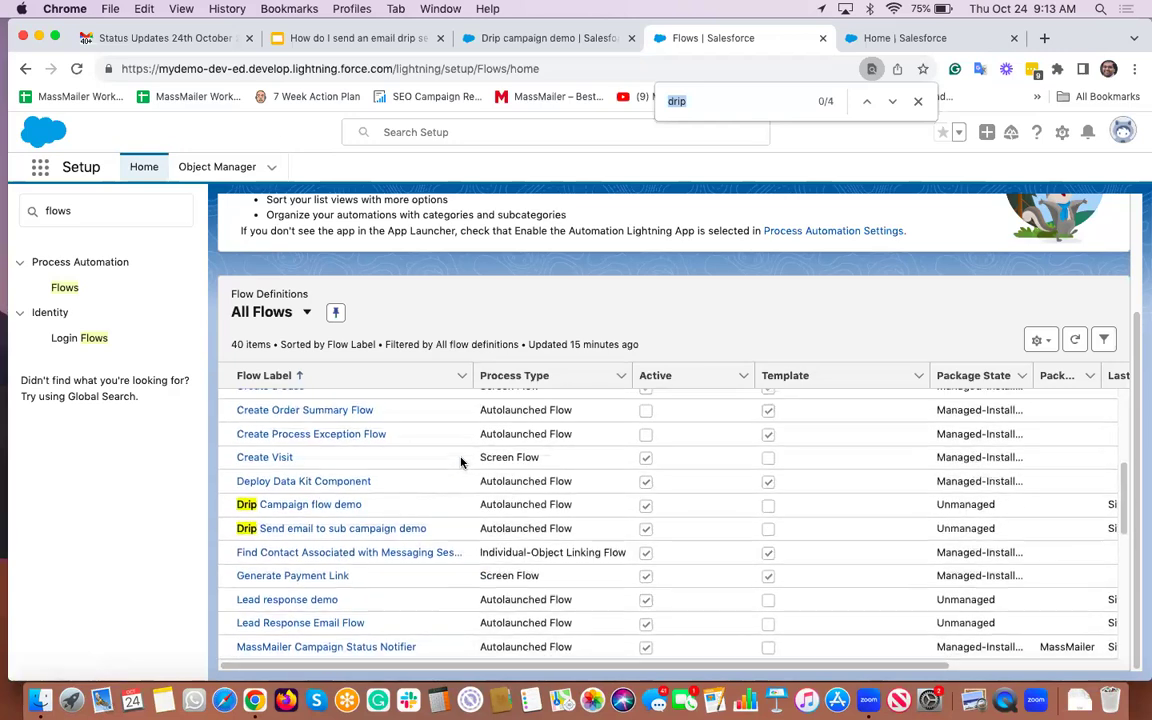
Open the Drip Campaign flow demo and examine its schedule, Campaign filter conditions and sub-campaign elements
{"action": "left_click", "coordinate": [307, 503]}
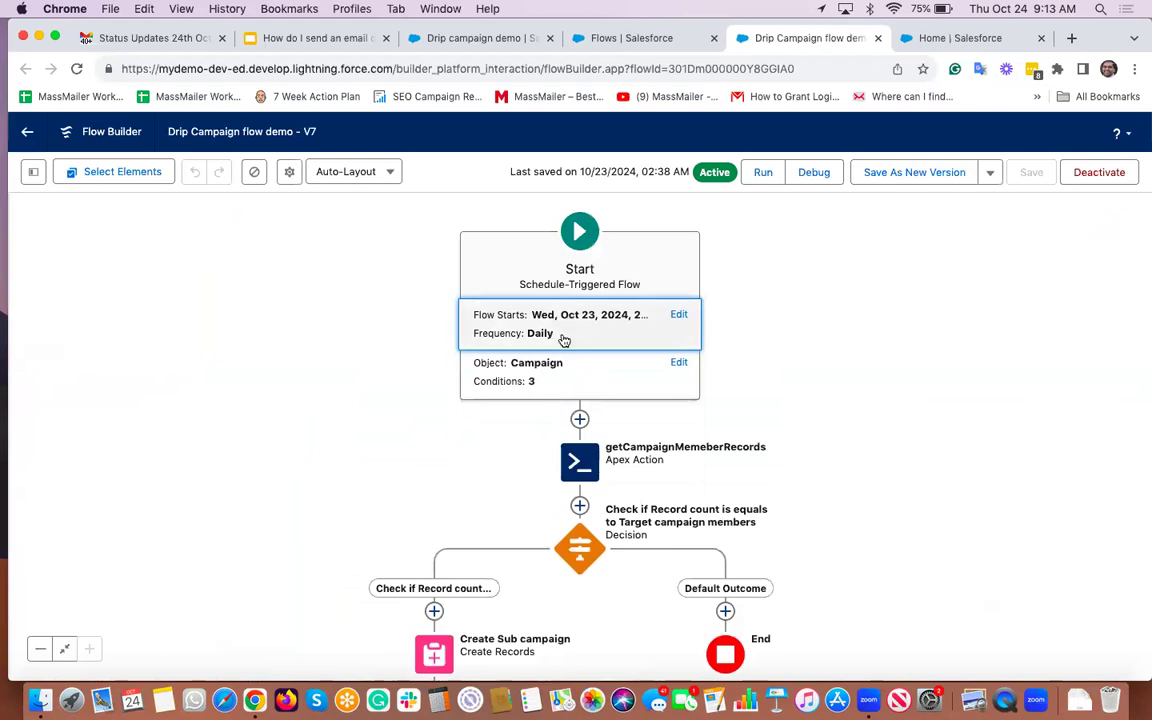
{"action": "left_click", "coordinate": [680, 316]}
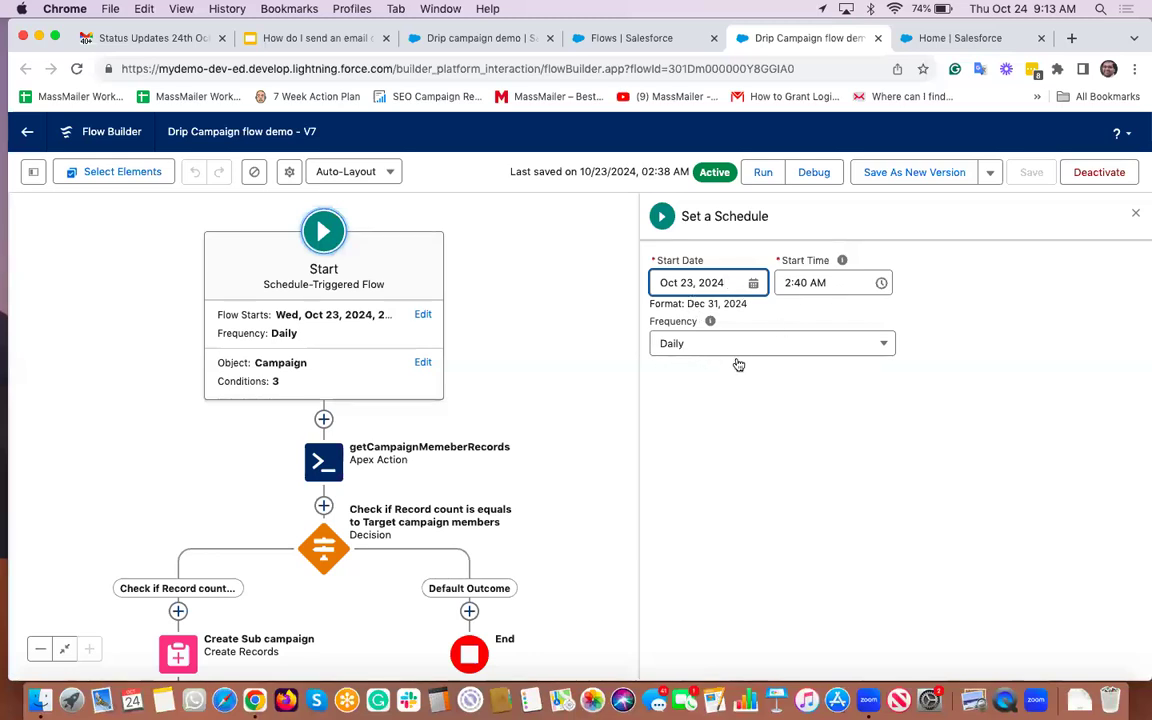
{"action": "left_click", "coordinate": [423, 364]}
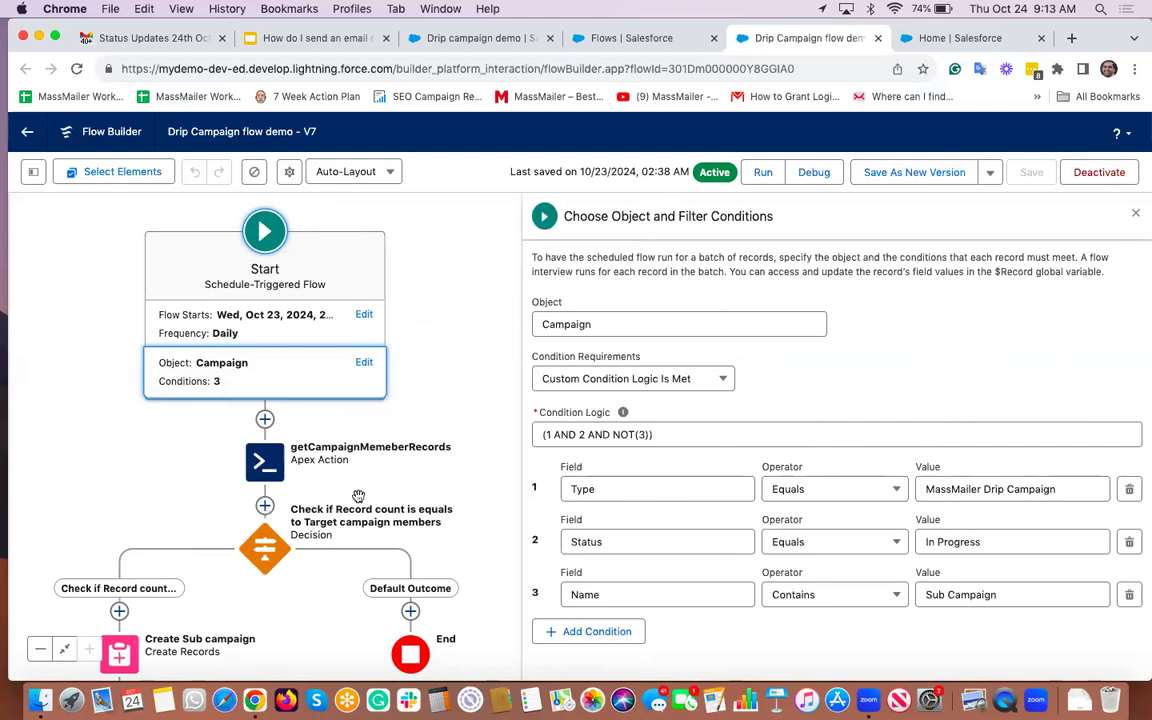
{"action": "scroll", "coordinate": [358, 496], "scroll_direction": "down", "scroll_amount": 3}
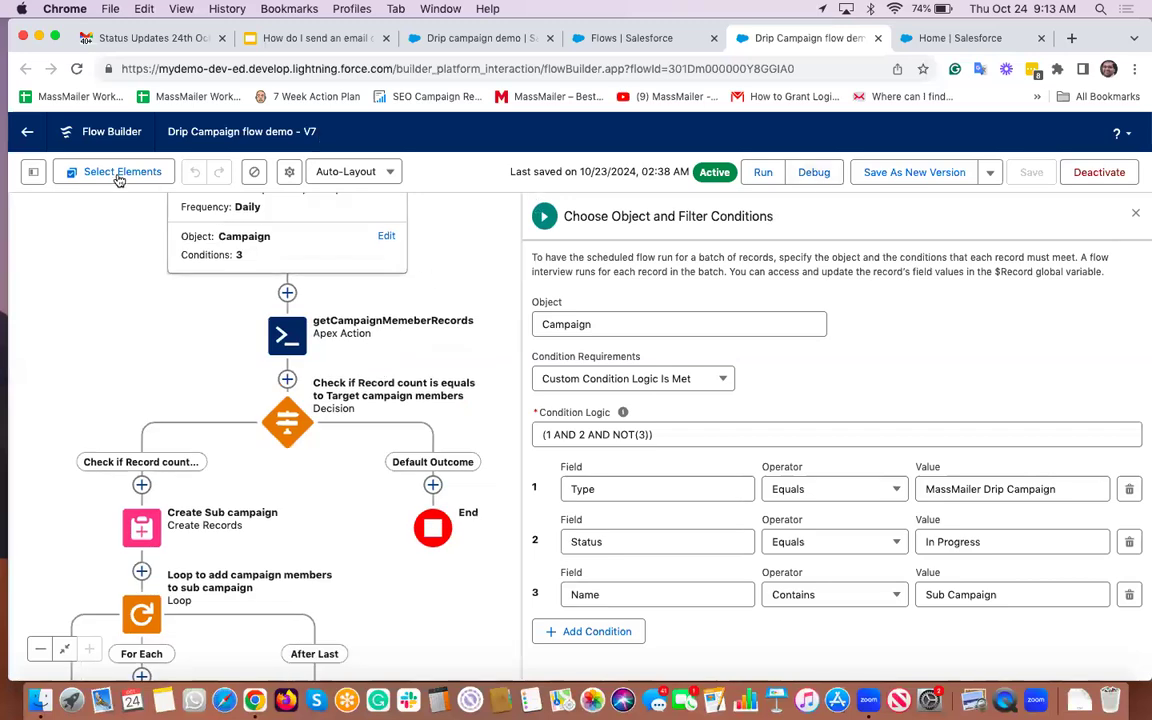
{"action": "left_click", "coordinate": [28, 137]}
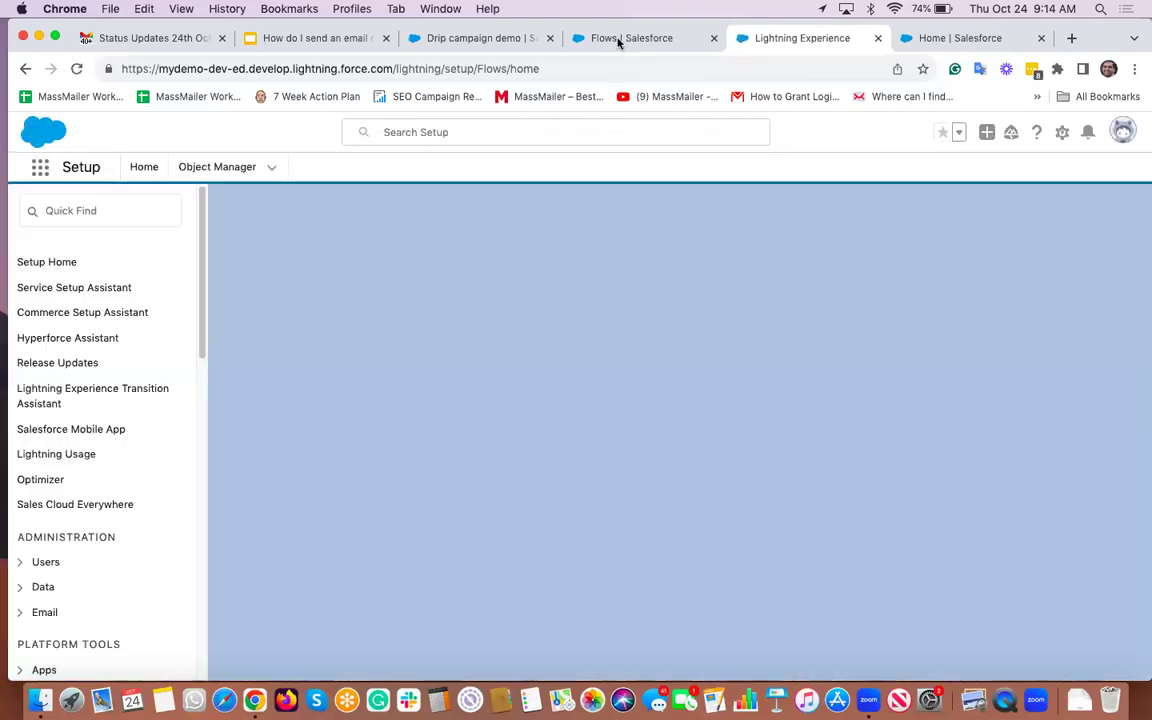
Open the Drip Send email to sub campaign demo flow and examine its scheduled paths and the offset options for the 2-minute email
{"action": "left_click", "coordinate": [618, 40]}
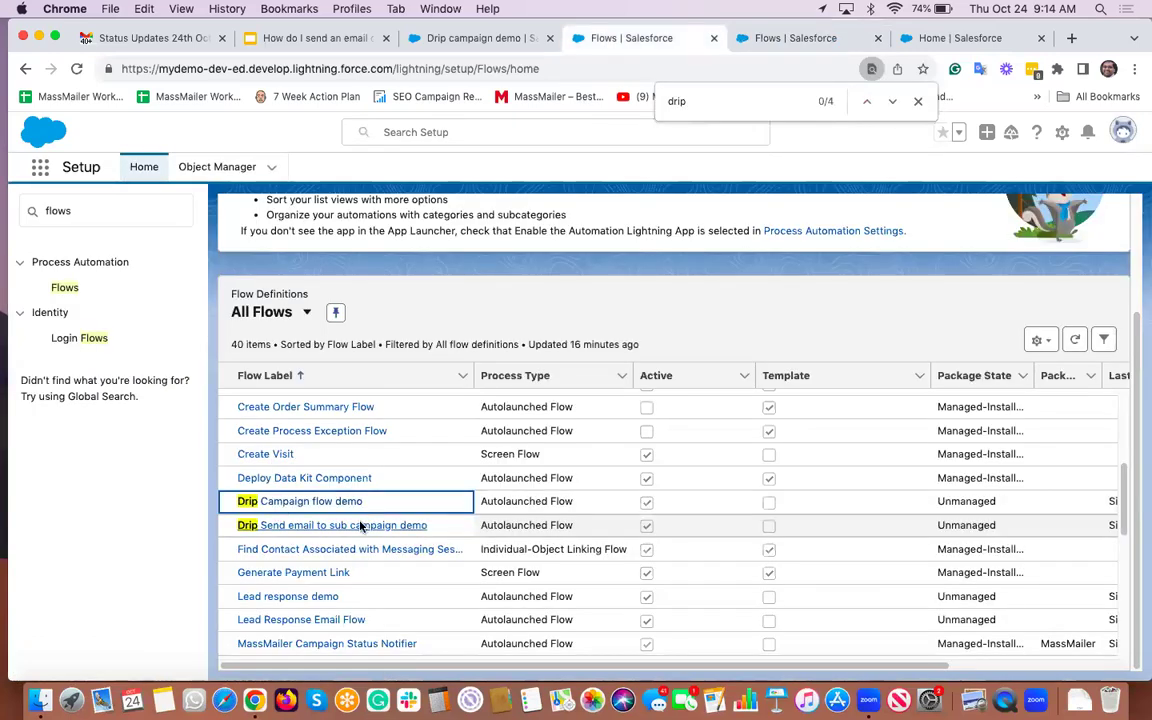
{"action": "left_click", "coordinate": [334, 526]}
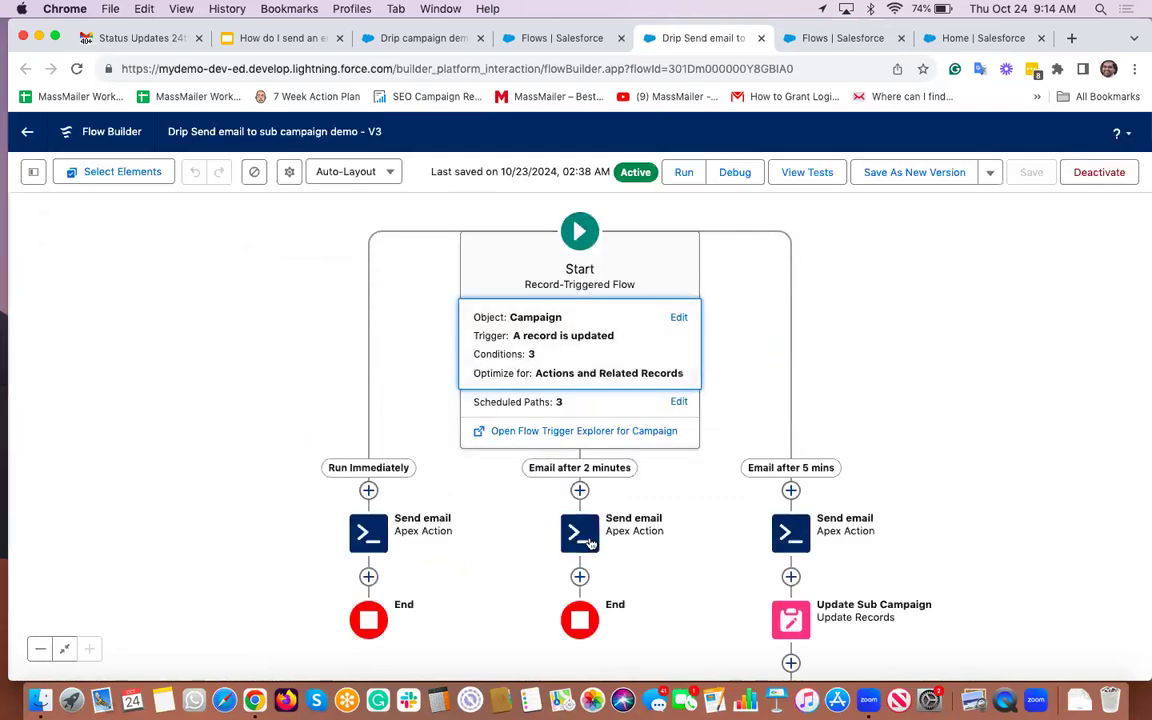
{"action": "left_click", "coordinate": [680, 403]}
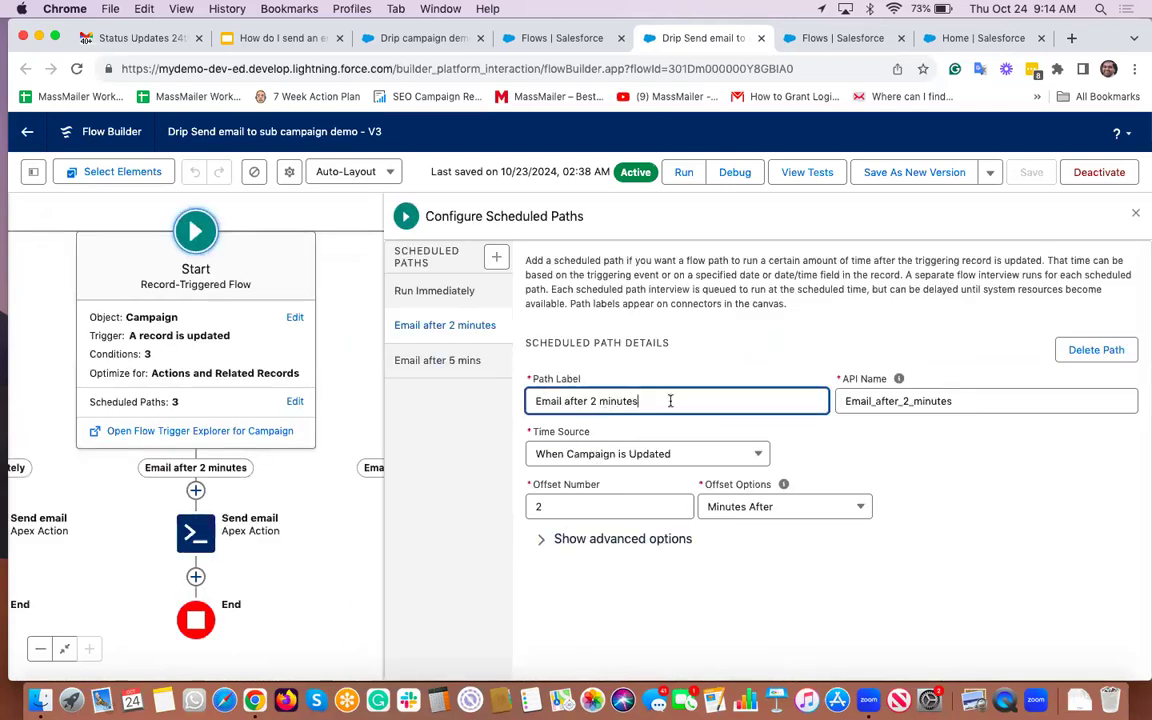
{"action": "left_click", "coordinate": [749, 517]}
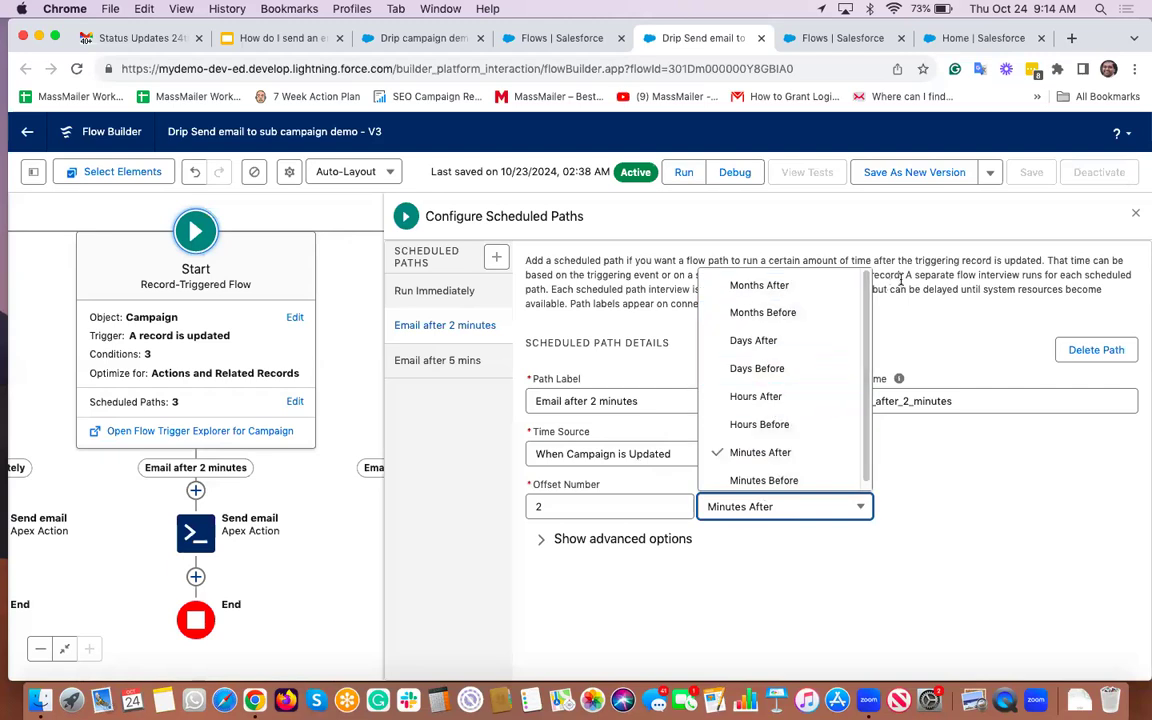
{"action": "left_click", "coordinate": [909, 317]}
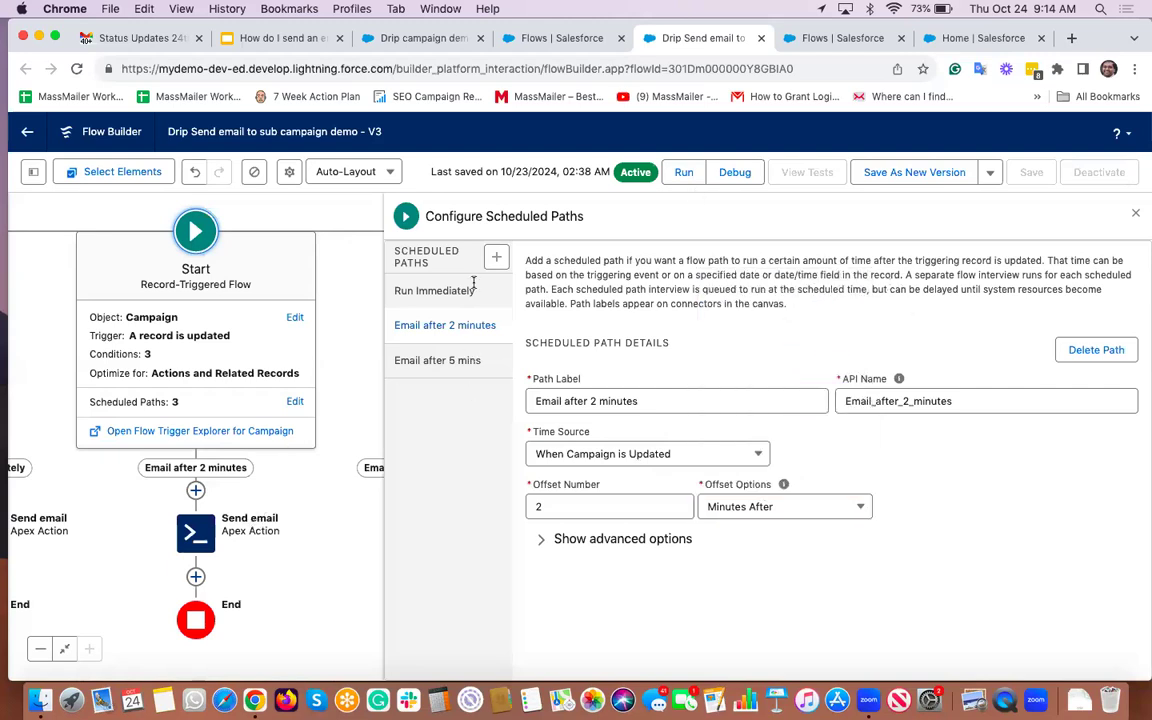
{"action": "left_click", "coordinate": [1134, 216]}
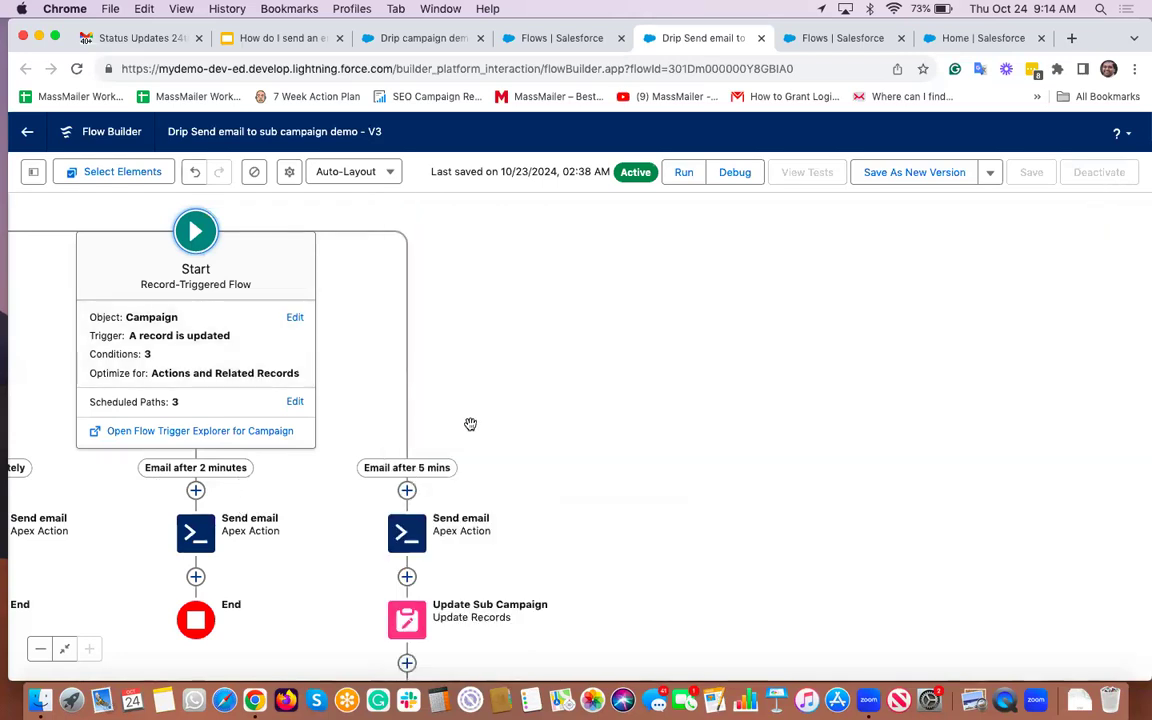
{"action": "scroll", "coordinate": [869, 373], "scroll_direction": "left", "scroll_amount": 5}
{"action": "scroll", "coordinate": [819, 378], "scroll_direction": "right", "scroll_amount": 3}
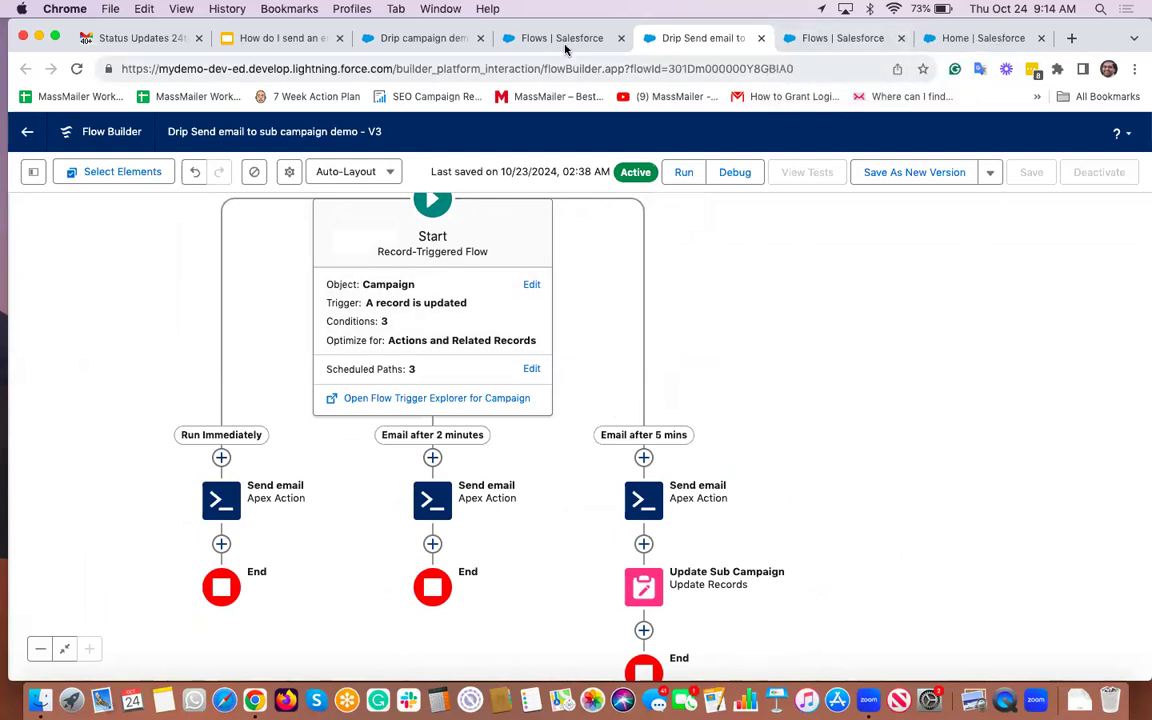
Open Drip campaign demo's 2024-10-23 sub campaign and examine its related outreaches, email statuses, activity and campaign members
{"action": "left_click", "coordinate": [420, 38]}
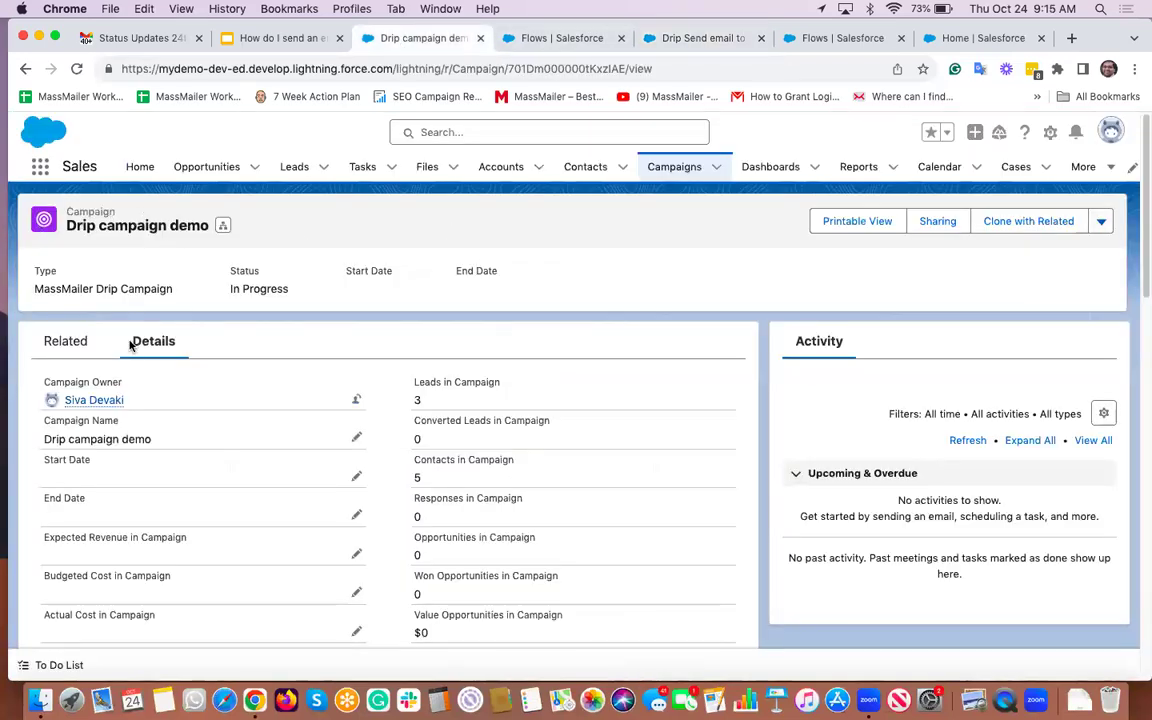
{"action": "left_click", "coordinate": [70, 340]}
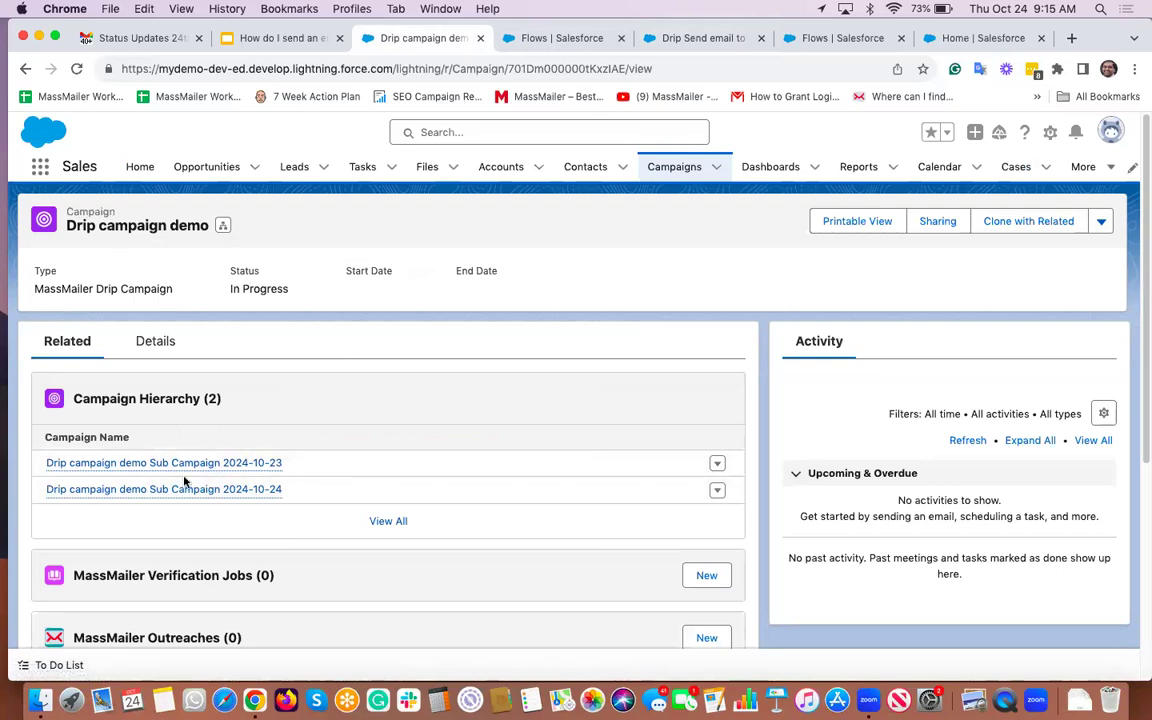
{"action": "left_click", "coordinate": [256, 468]}
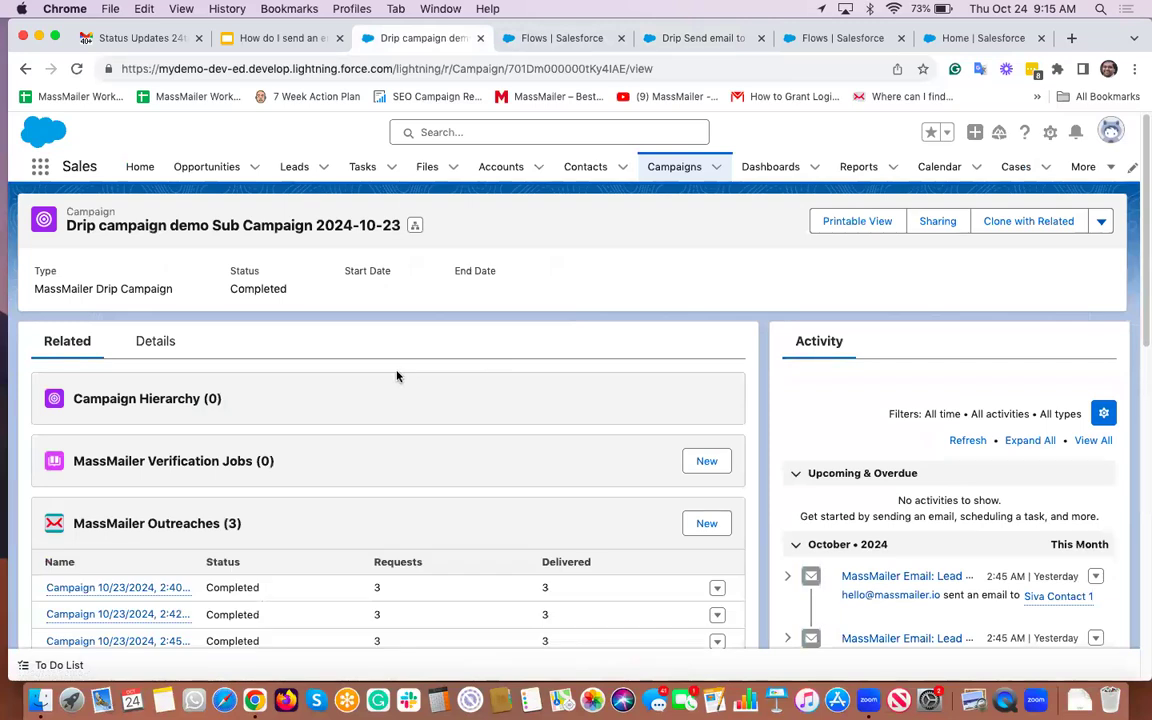
{"action": "scroll", "coordinate": [397, 375], "scroll_direction": "down", "scroll_amount": 3}
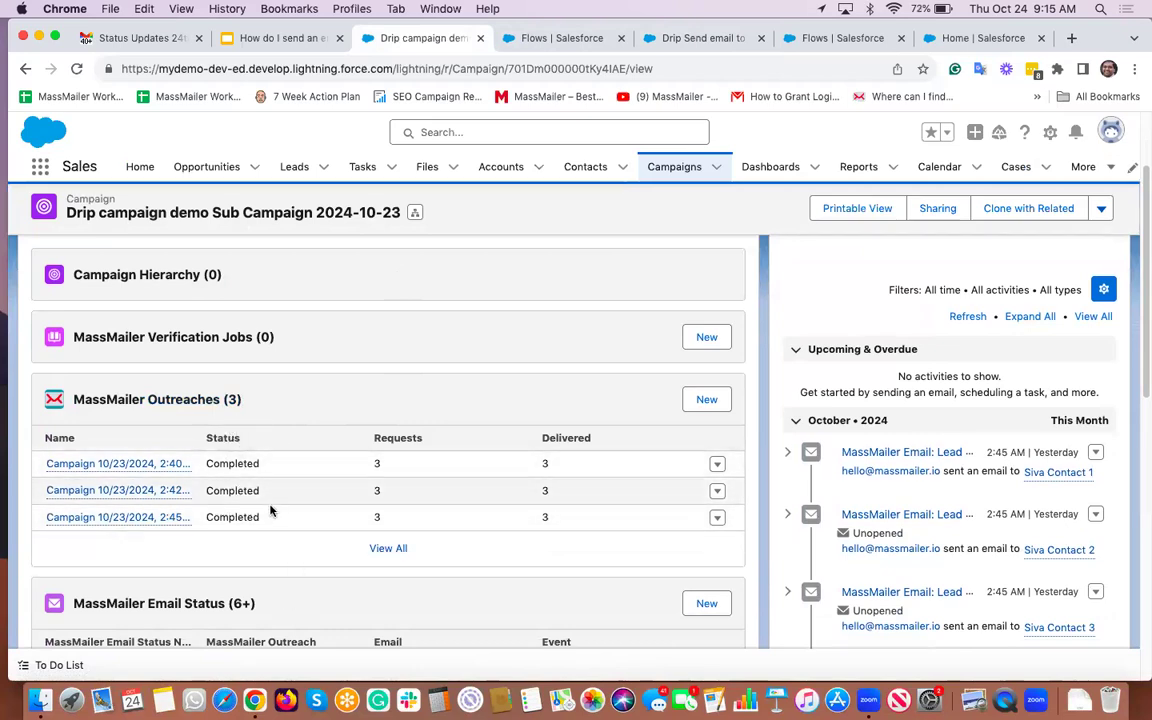
{"action": "scroll", "coordinate": [270, 510], "scroll_direction": "down", "scroll_amount": 5}
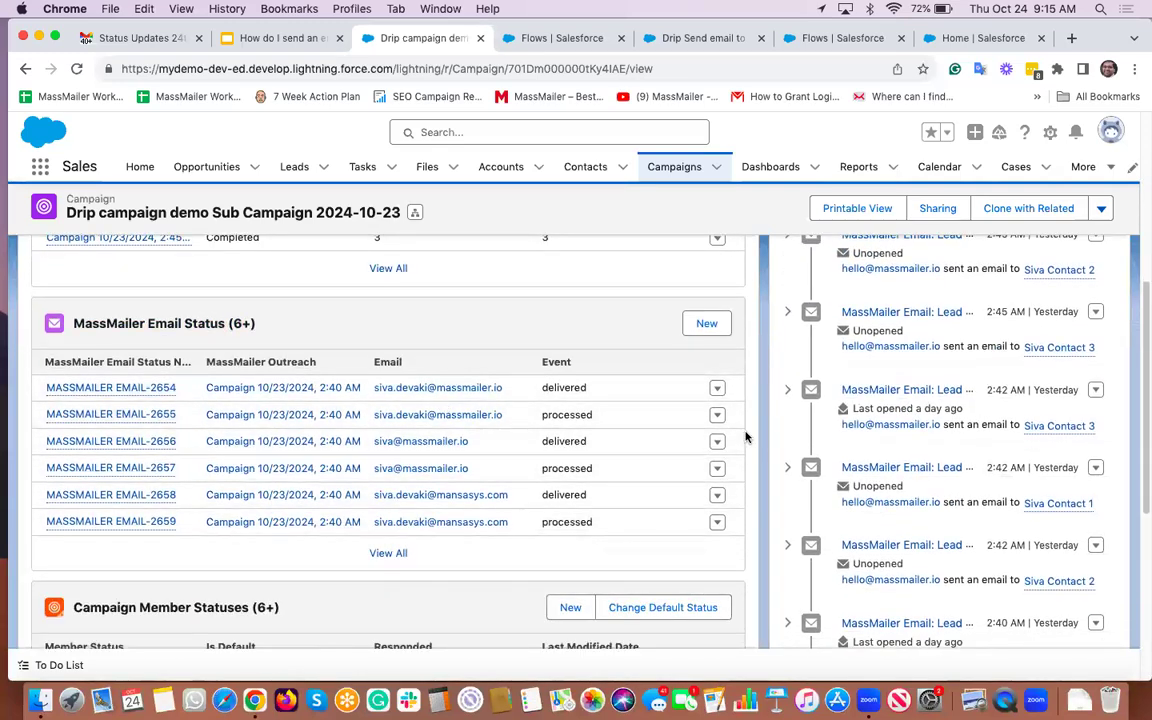
{"action": "scroll", "coordinate": [745, 437], "scroll_direction": "up", "scroll_amount": 6}
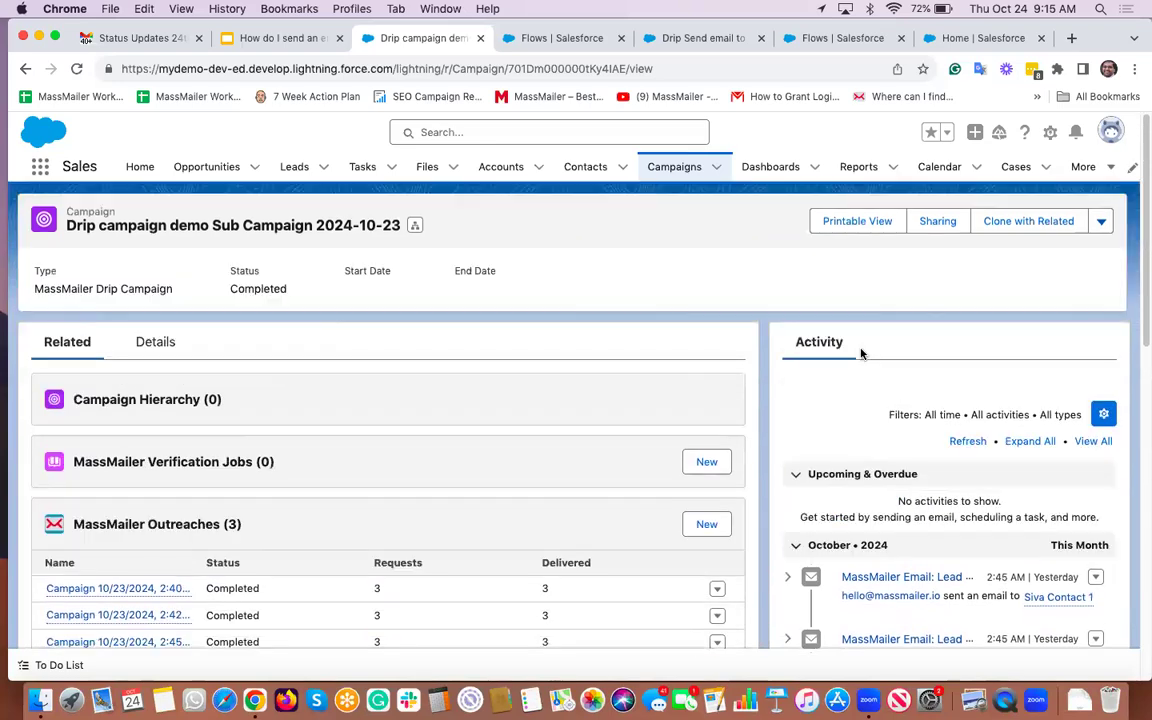
{"action": "scroll", "coordinate": [512, 470], "scroll_direction": "down", "scroll_amount": 8}
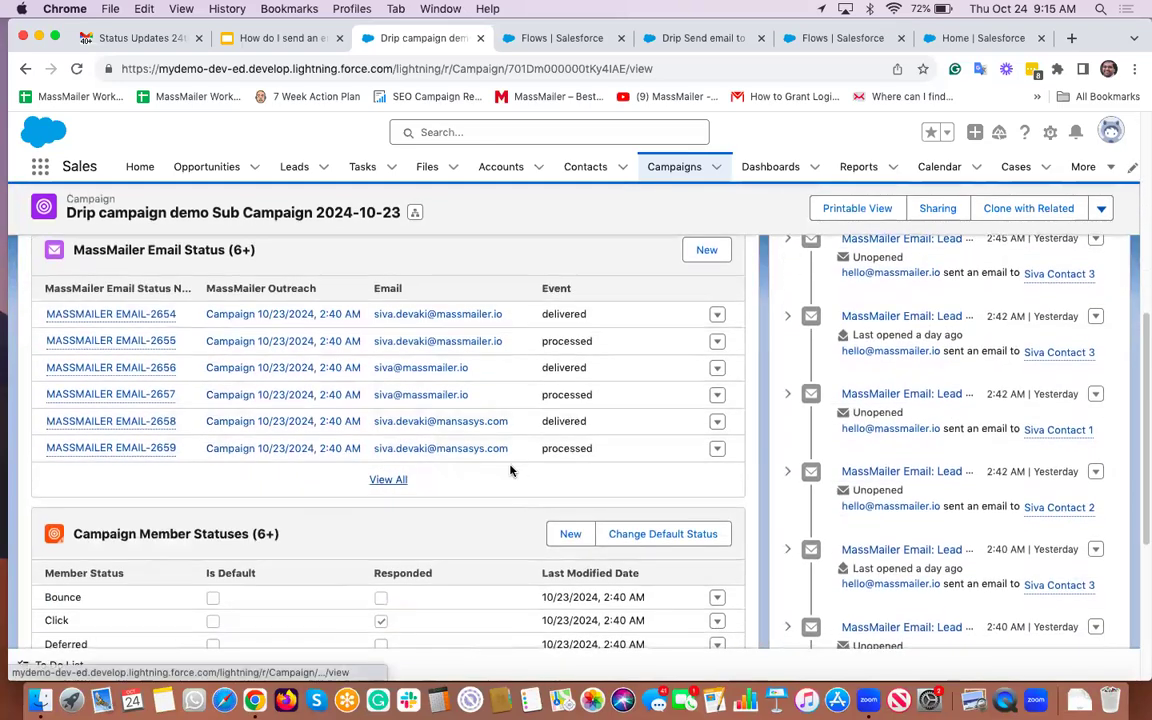
{"action": "scroll", "coordinate": [510, 470], "scroll_direction": "down", "scroll_amount": 9}
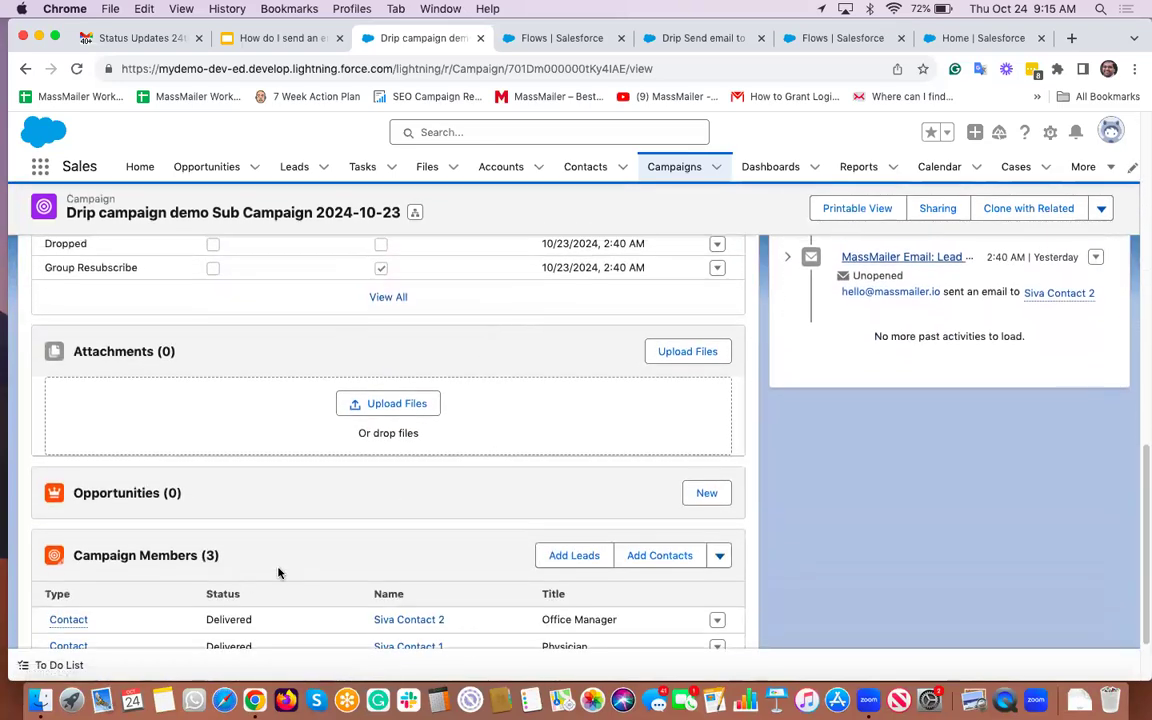
{"action": "scroll", "coordinate": [278, 572], "scroll_direction": "down", "scroll_amount": 2}
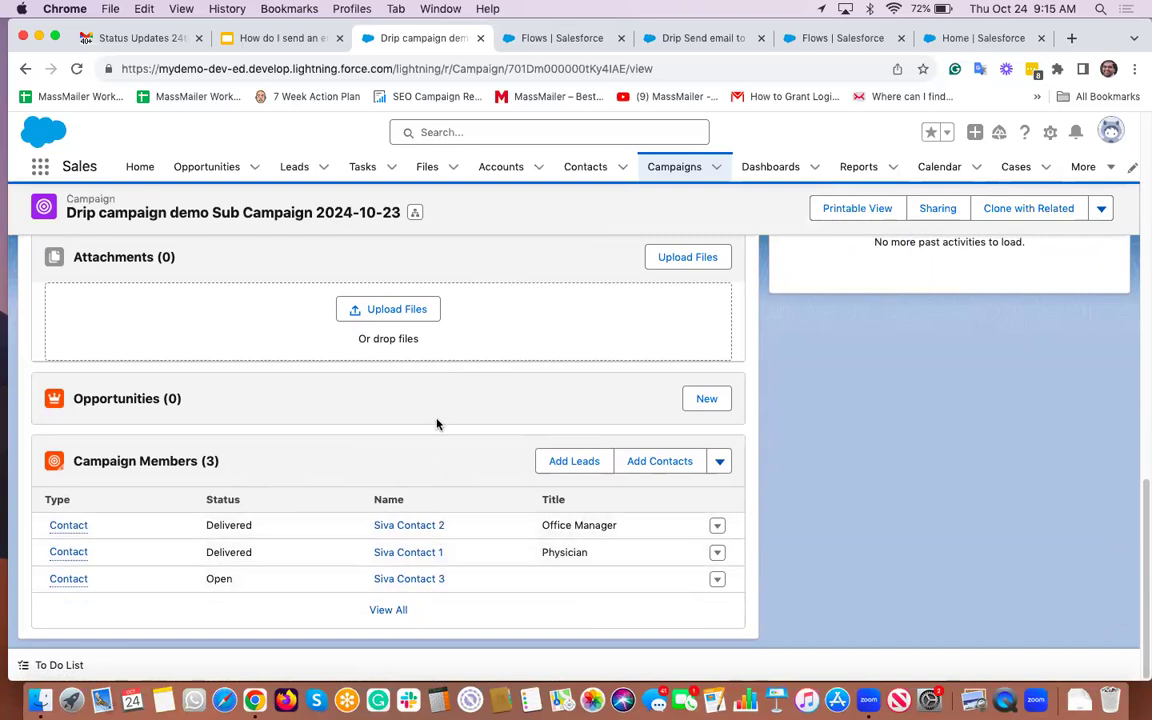
{"action": "scroll", "coordinate": [437, 424], "scroll_direction": "up", "scroll_amount": 15}
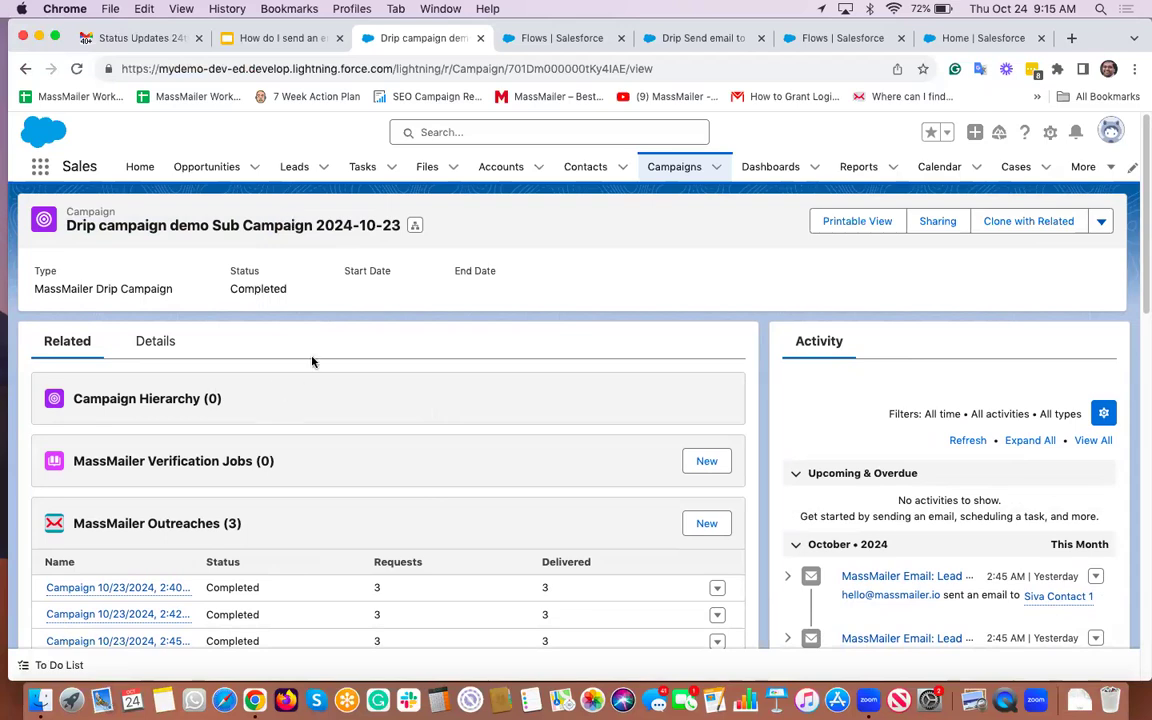
Examine the 2024-10-23 sub campaign's details, including its drip campaign settings, MassMailer statistics and performance
{"action": "left_click", "coordinate": [155, 343]}
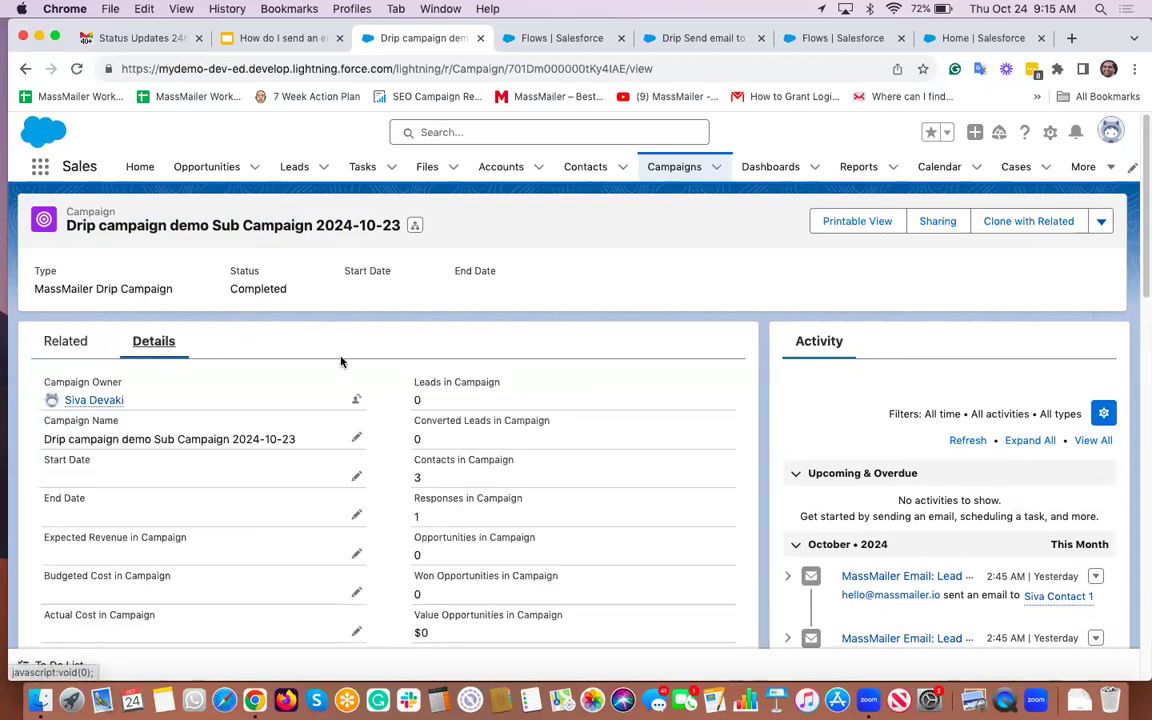
{"action": "scroll", "coordinate": [340, 362], "scroll_direction": "down", "scroll_amount": 5}
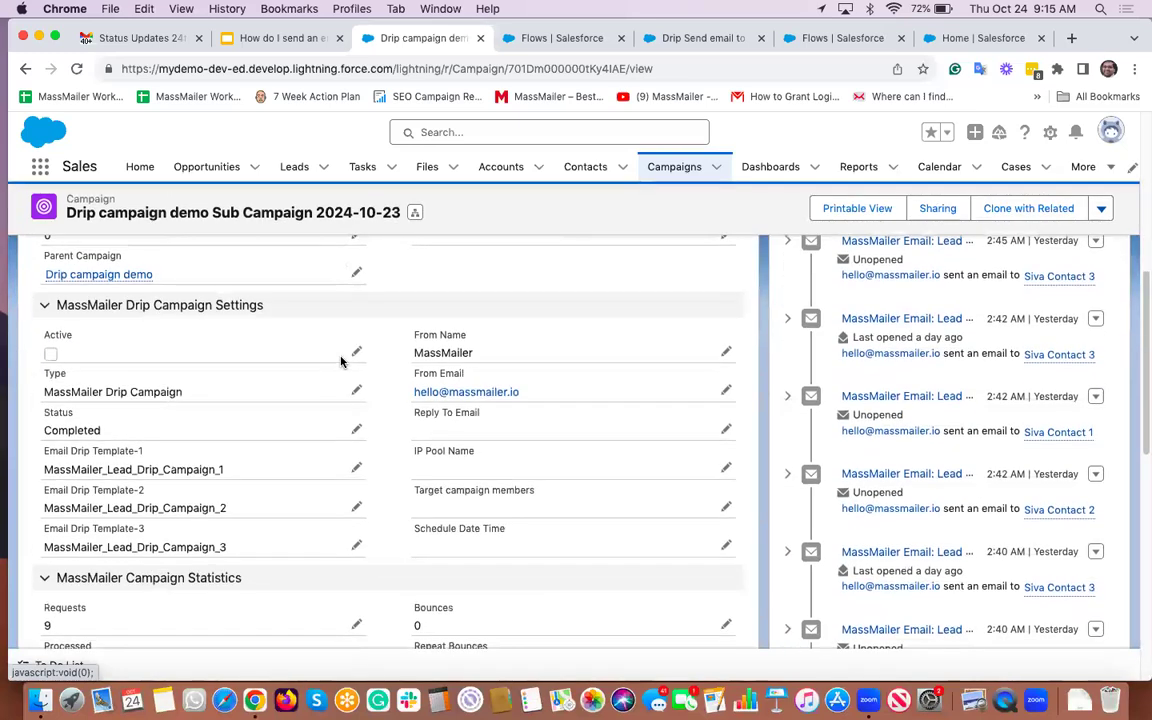
{"action": "scroll", "coordinate": [340, 362], "scroll_direction": "down", "scroll_amount": 3}
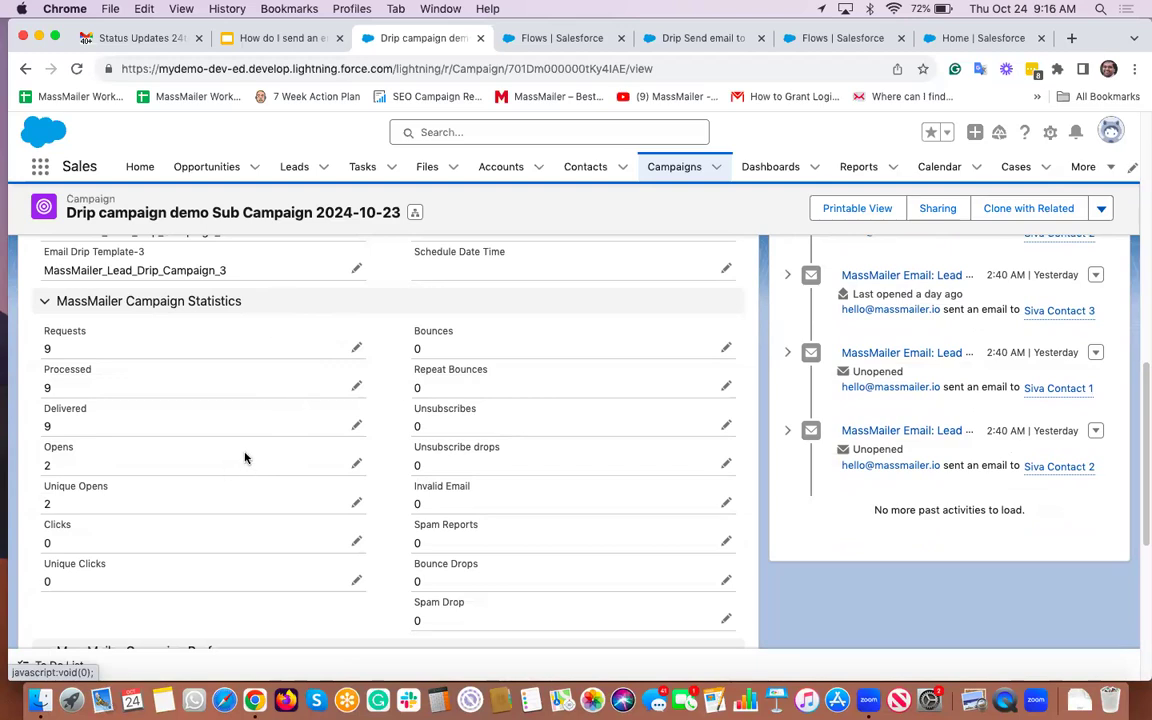
{"action": "scroll", "coordinate": [245, 458], "scroll_direction": "up", "scroll_amount": 2}
{"action": "scroll", "coordinate": [245, 458], "scroll_direction": "down", "scroll_amount": 3}
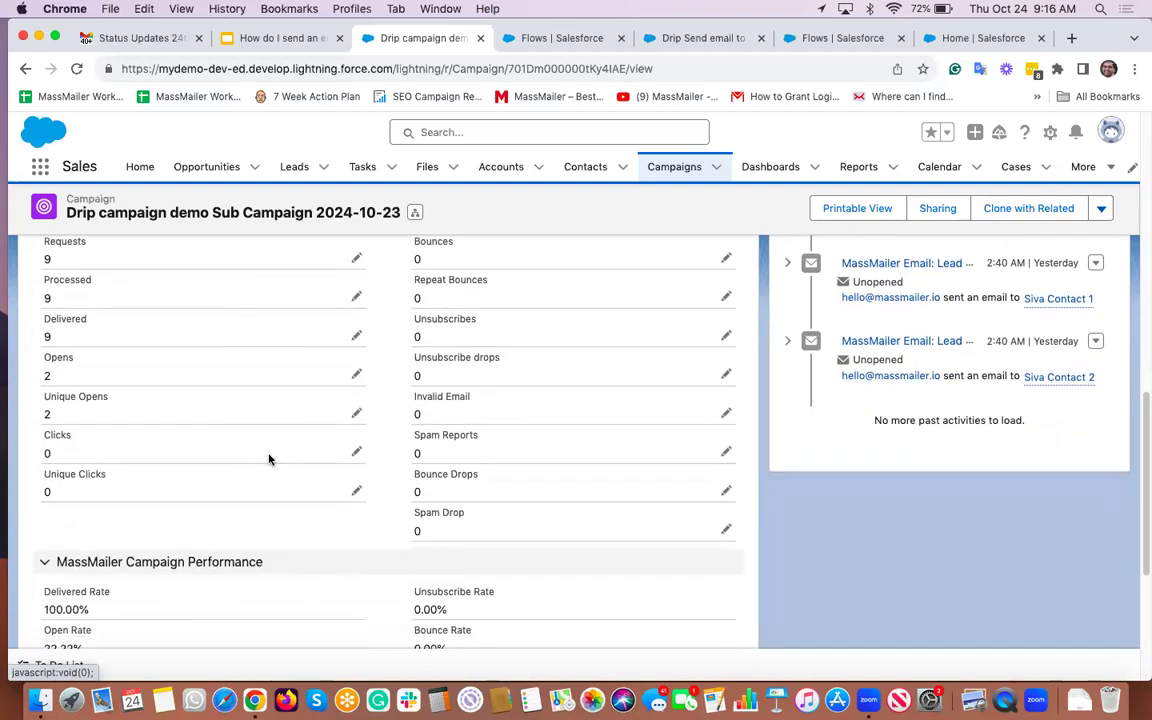
{"action": "scroll", "coordinate": [268, 459], "scroll_direction": "down", "scroll_amount": 3}
{"action": "scroll", "coordinate": [268, 459], "scroll_direction": "up", "scroll_amount": 6}
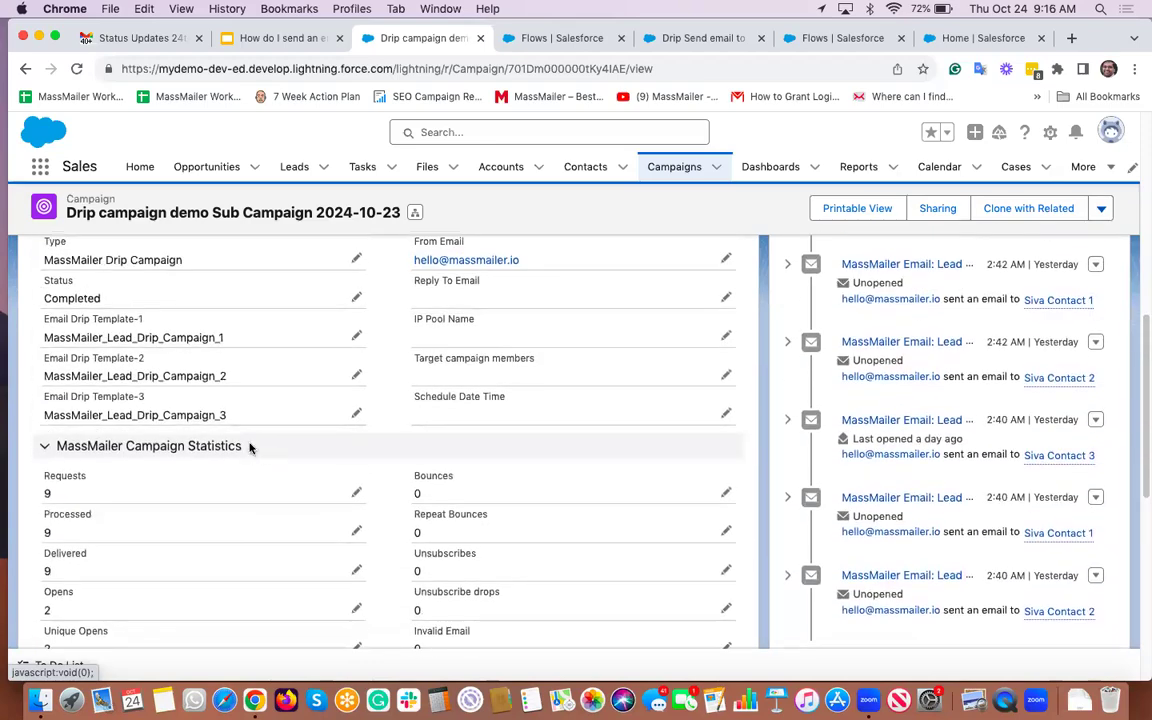
{"action": "scroll", "coordinate": [250, 447], "scroll_direction": "up", "scroll_amount": 10}
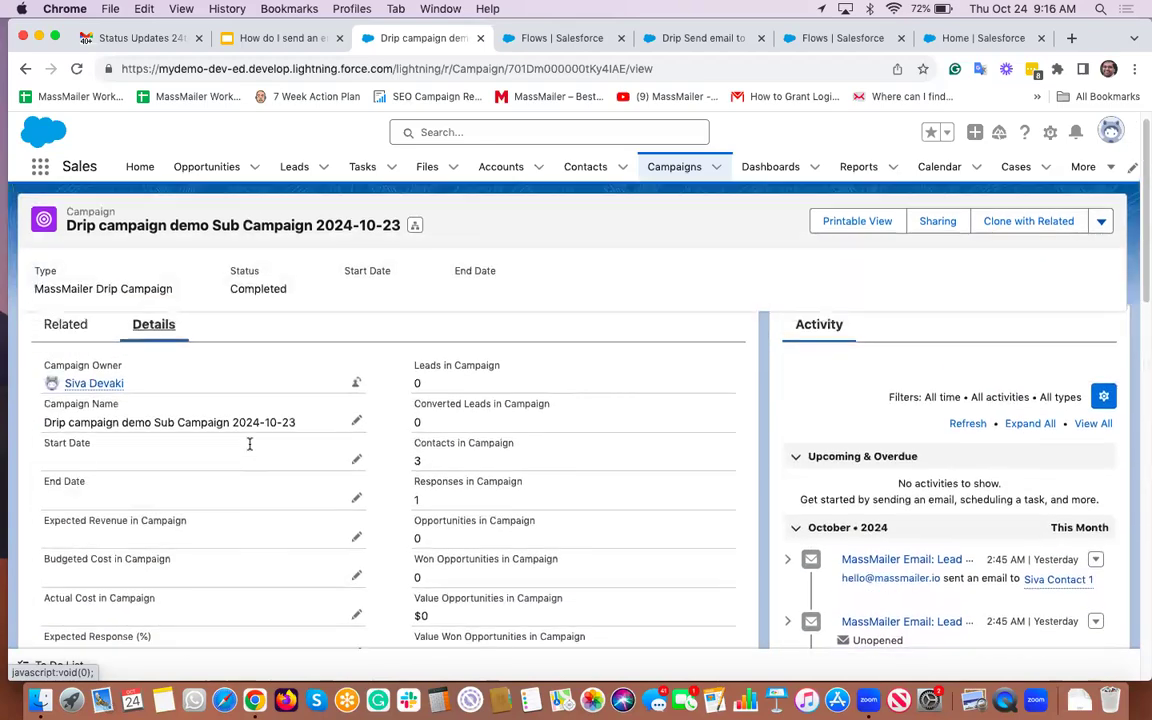
{"action": "scroll", "coordinate": [250, 444], "scroll_direction": "up", "scroll_amount": 1}
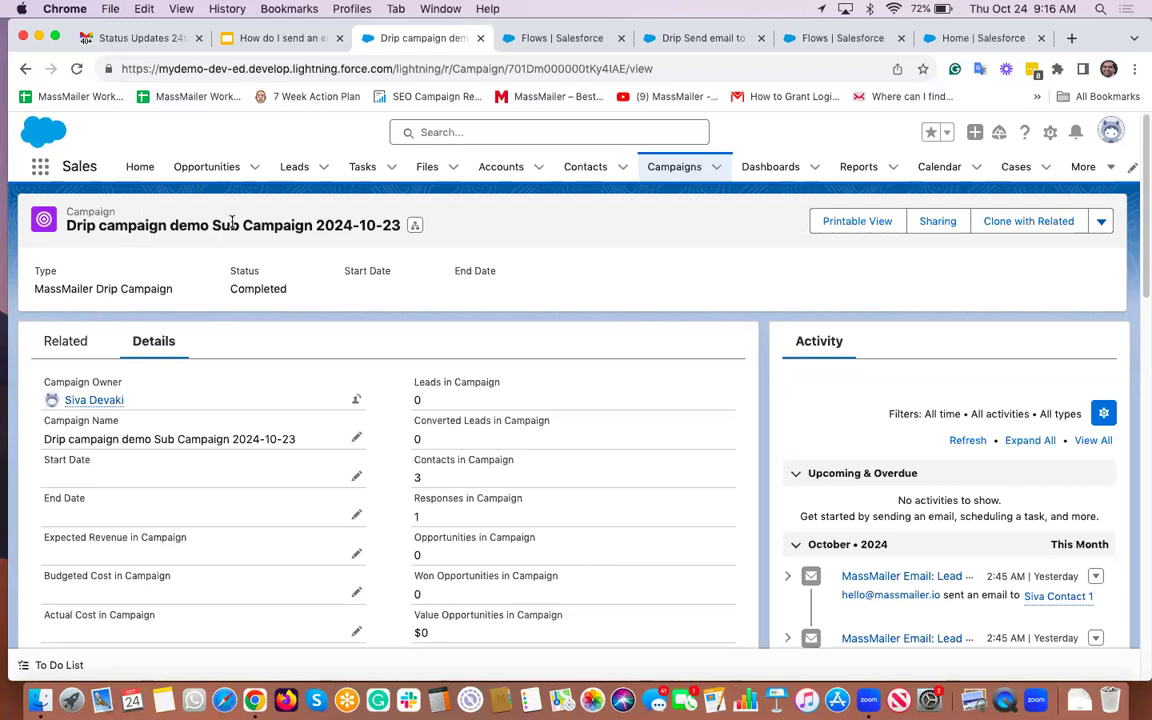
Open the sub campaign's parent, Drip campaign demo, and examine its details and MassMailer Drip Campaign Settings
{"action": "scroll", "coordinate": [227, 427], "scroll_direction": "down", "scroll_amount": 3}
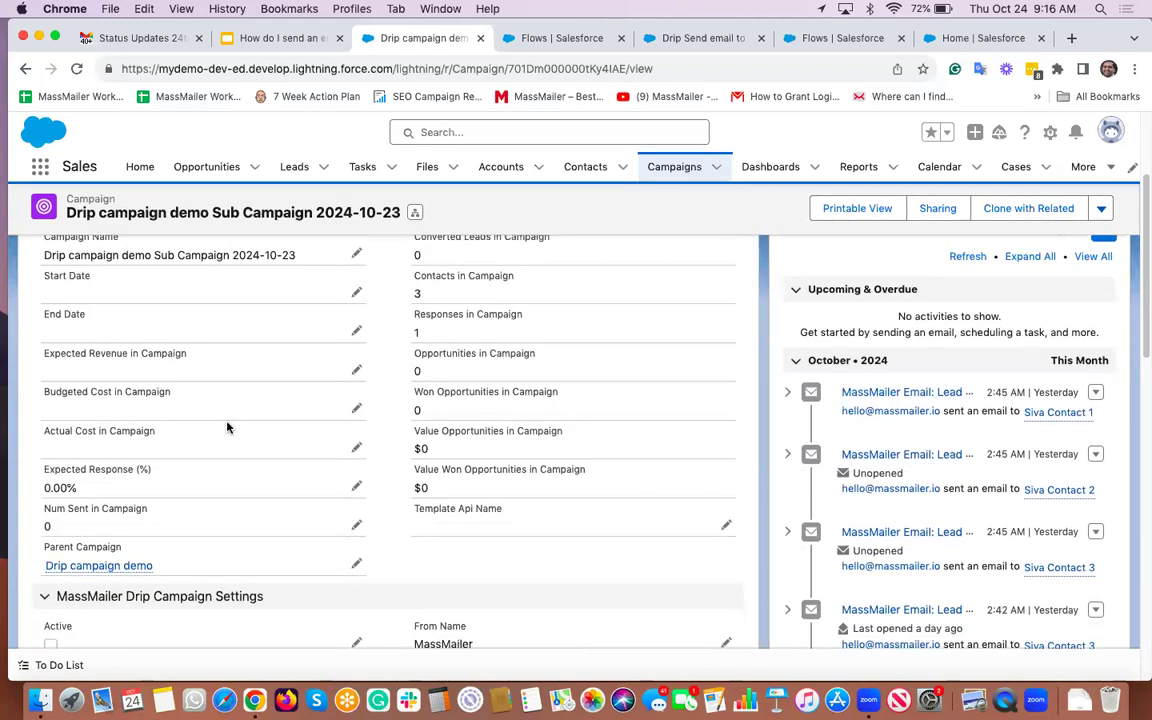
{"action": "scroll", "coordinate": [227, 427], "scroll_direction": "down", "scroll_amount": 2}
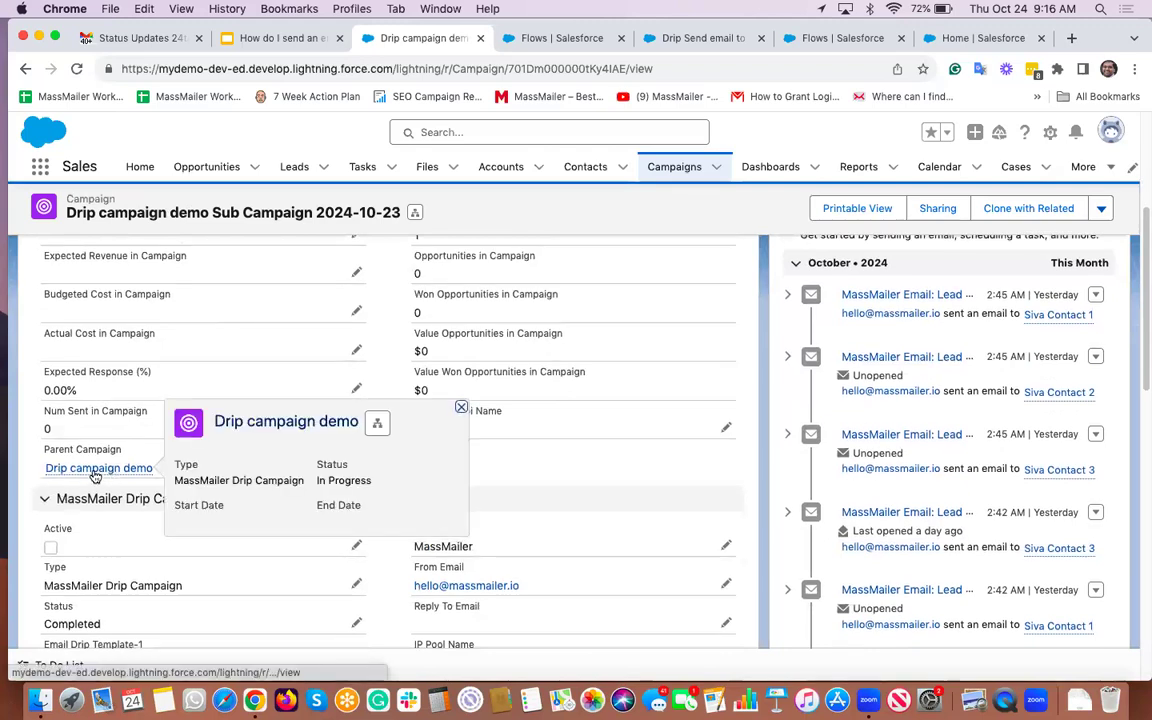
{"action": "left_click", "coordinate": [96, 469]}
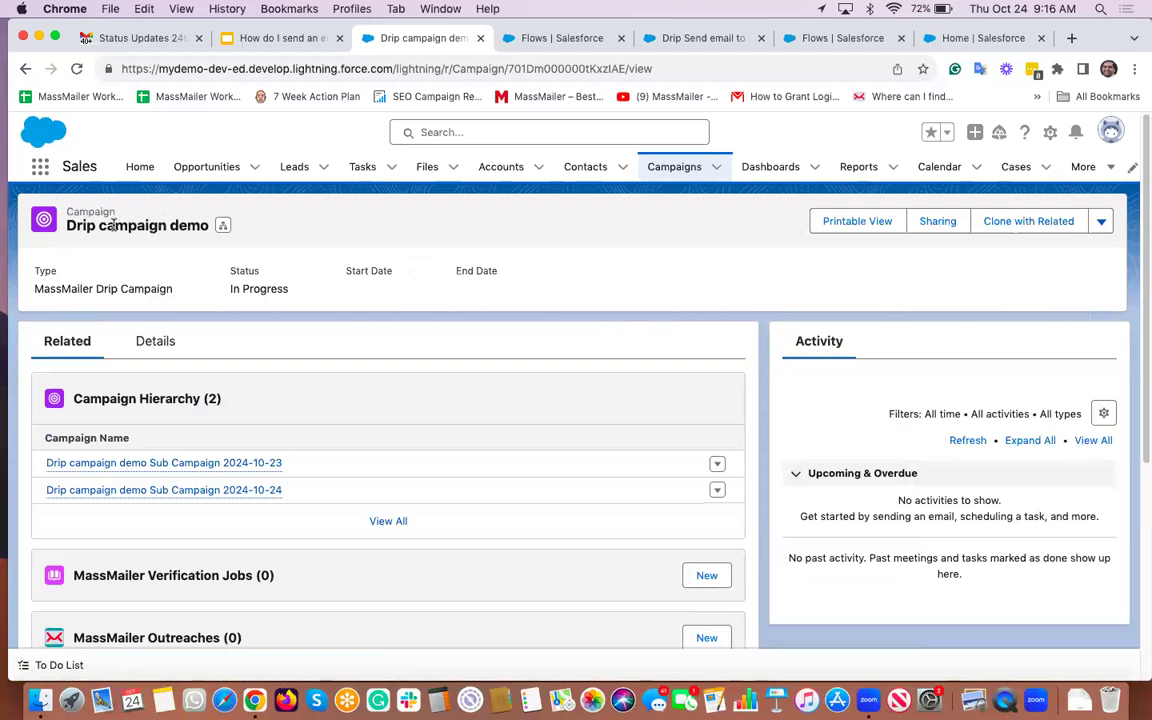
{"action": "left_click_drag", "start_coordinate": [68, 225], "coordinate": [205, 225]}
{"action": "left_click", "coordinate": [332, 232]}
{"action": "scroll", "coordinate": [392, 347], "scroll_direction": "down", "scroll_amount": 3}
{"action": "scroll", "coordinate": [193, 332], "scroll_direction": "up", "scroll_amount": 2}
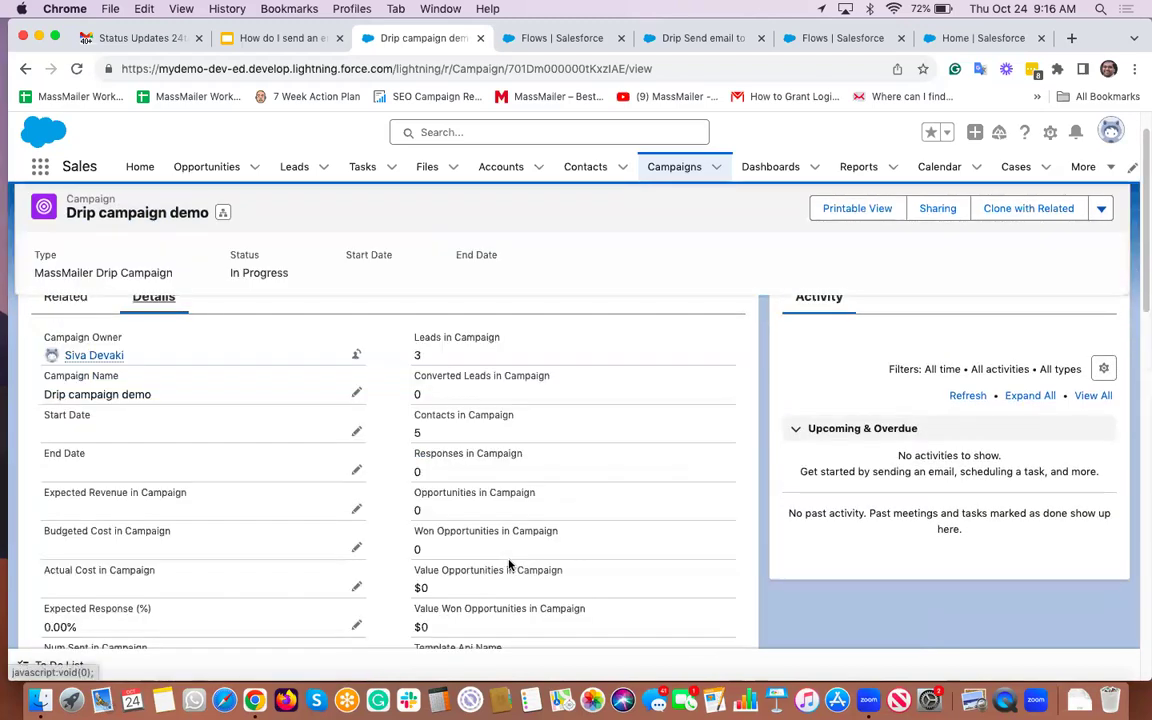
{"action": "scroll", "coordinate": [519, 492], "scroll_direction": "down", "scroll_amount": 5}
{"action": "scroll", "coordinate": [519, 491], "scroll_direction": "up", "scroll_amount": 1}
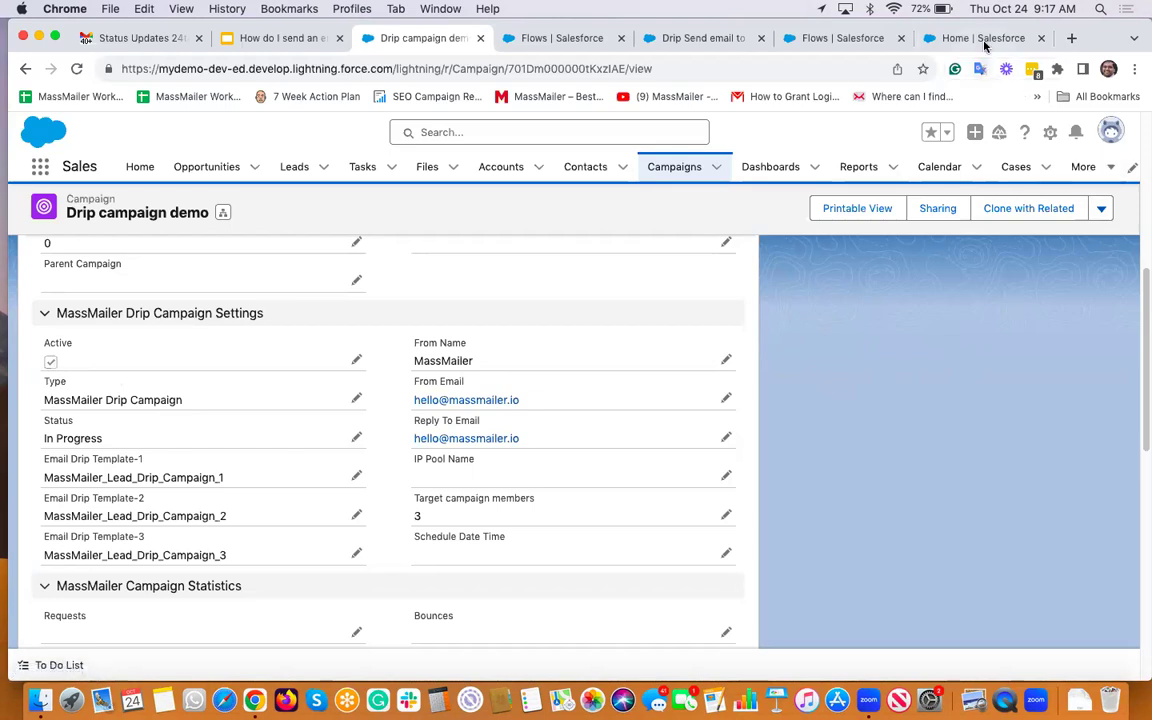
Open the fields and relationships of the Campaign object in Salesforce Setup's Object Manager
{"action": "left_click", "coordinate": [940, 40]}
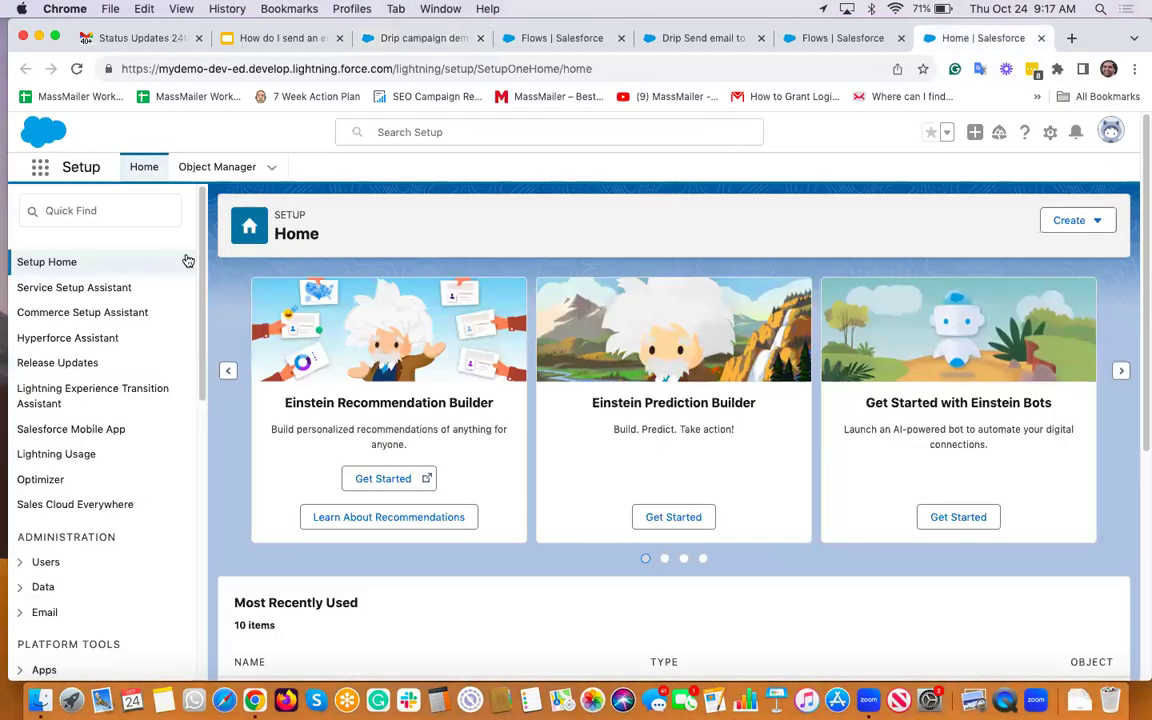
{"action": "left_click", "coordinate": [216, 168]}
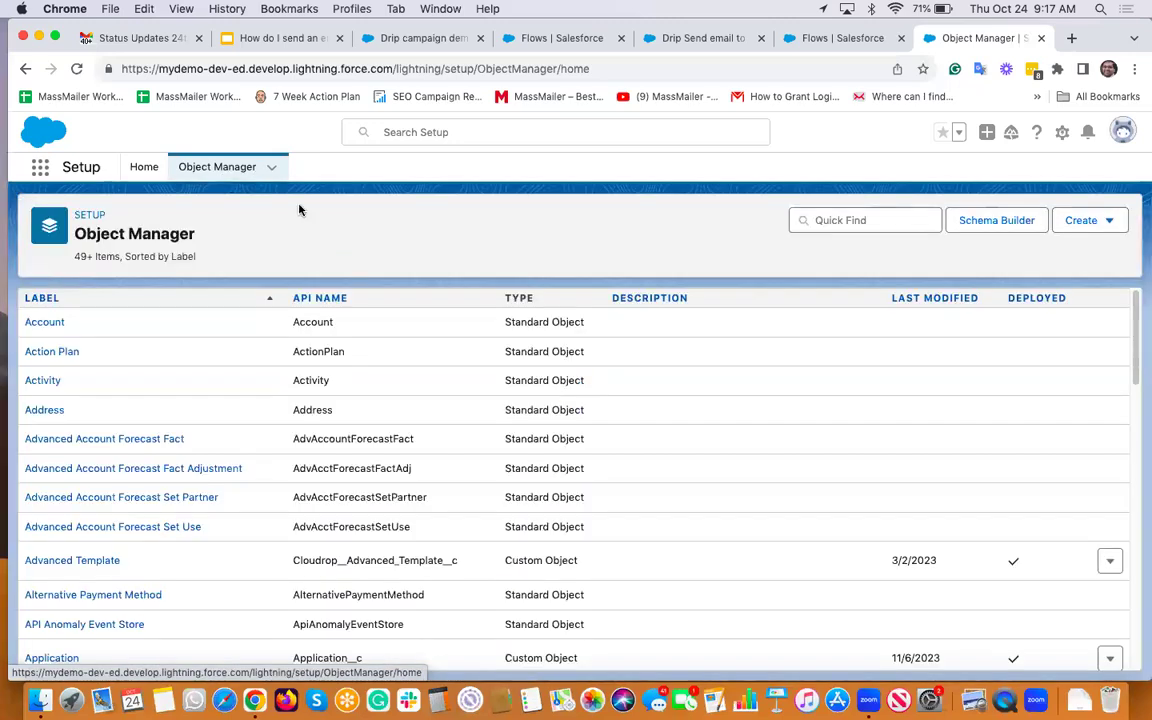
{"action": "left_click", "coordinate": [860, 219]}
{"action": "type", "text": "campaign"}
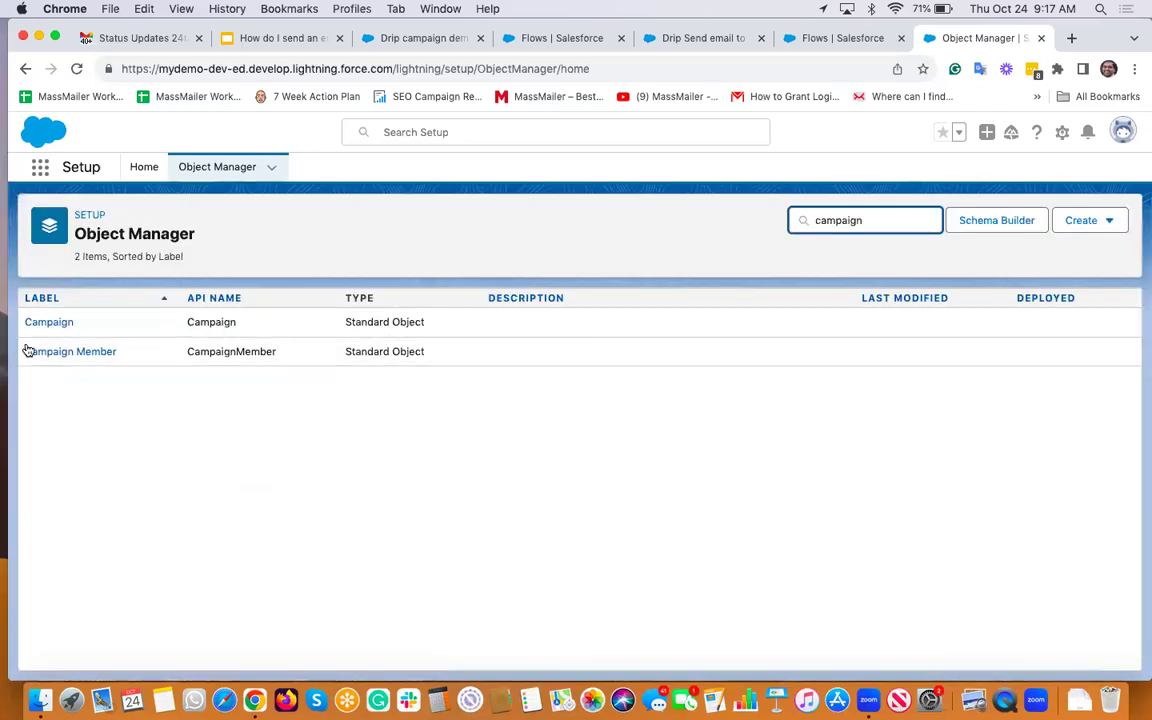
{"action": "left_click", "coordinate": [44, 323]}
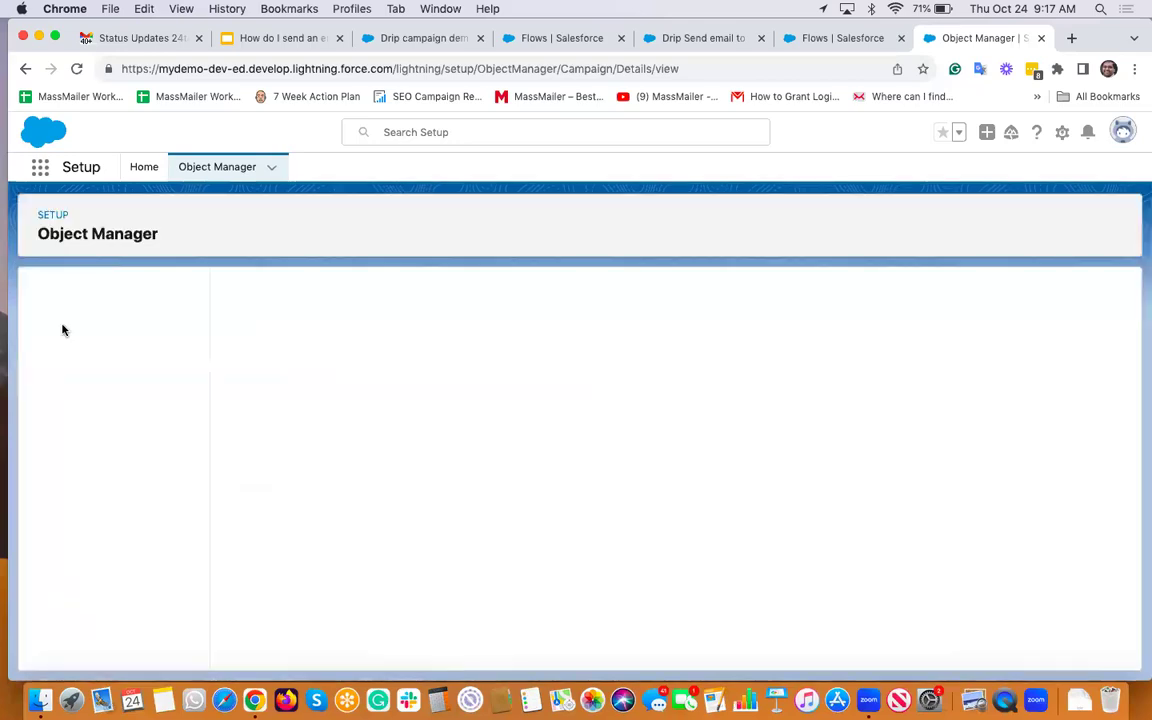
{"action": "left_click", "coordinate": [87, 326]}
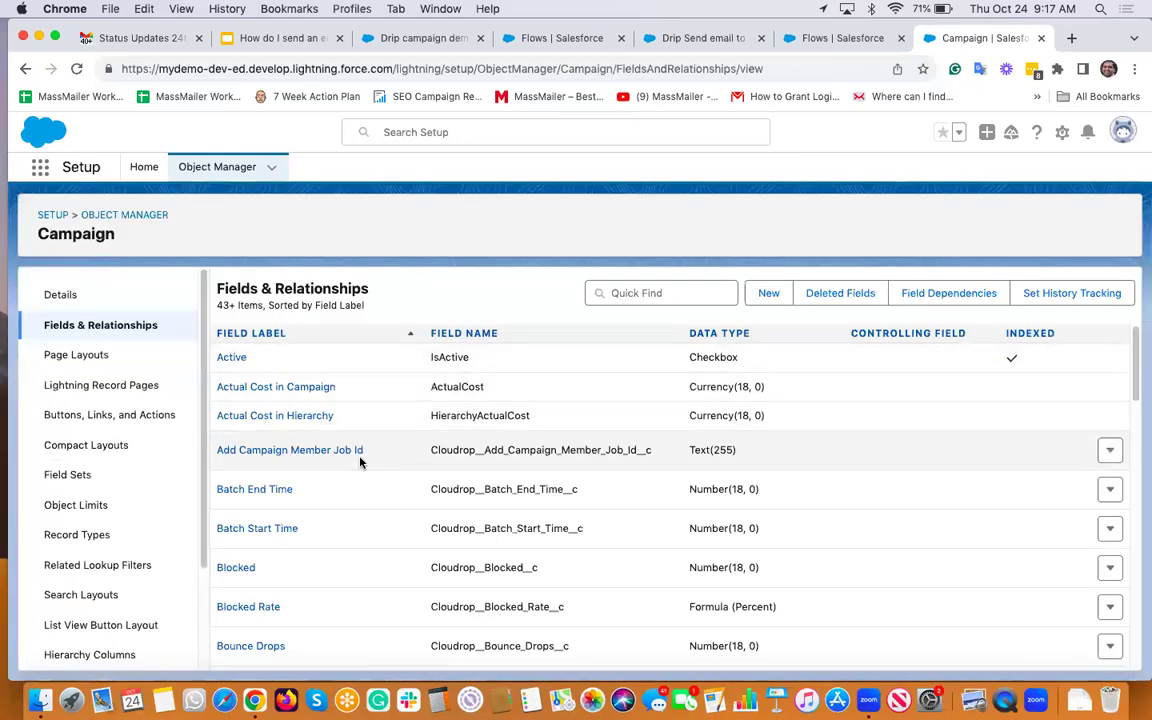
Find the Campaign object's Type field, open it and examine its picklist values, including MassMailer Drip Campaign
{"action": "key", "text": "super+f"}
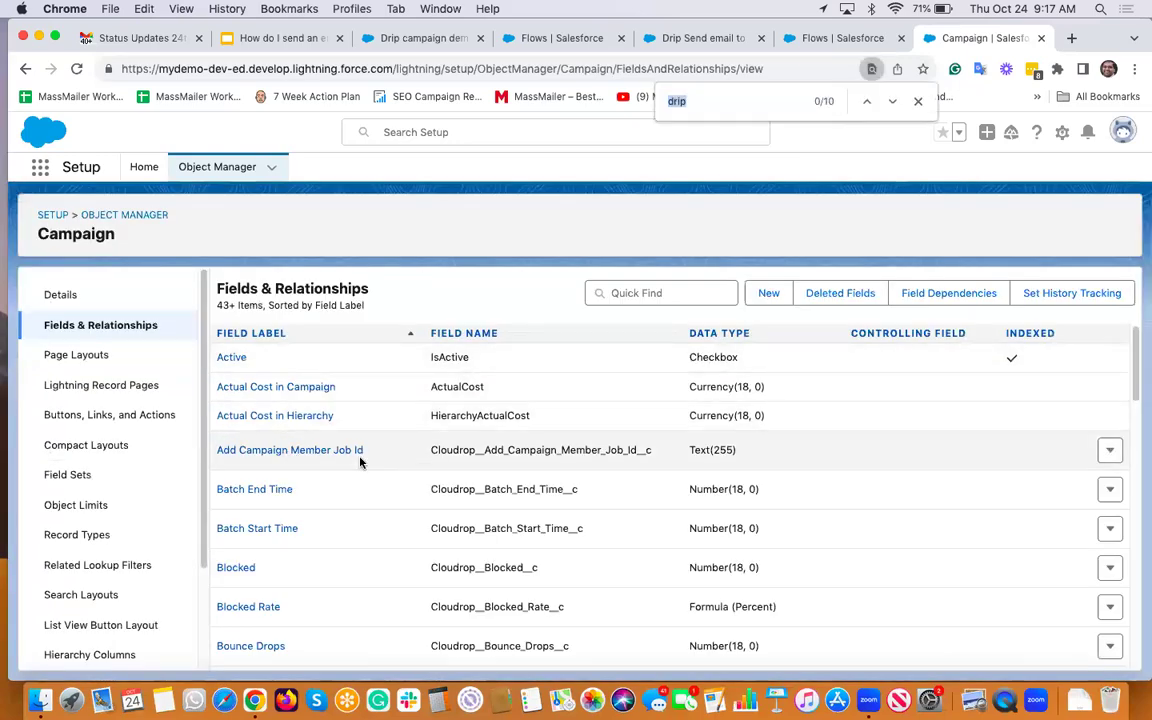
{"action": "left_click", "coordinate": [667, 290]}
{"action": "type", "text": "type"}
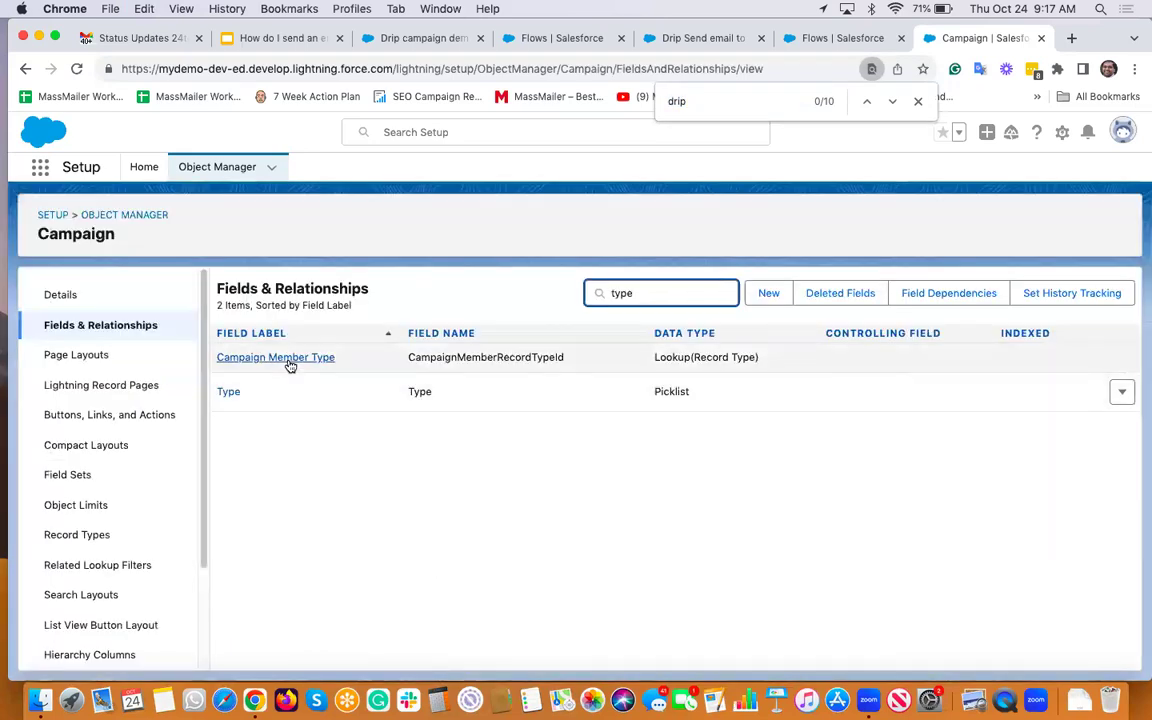
{"action": "left_click", "coordinate": [229, 393]}
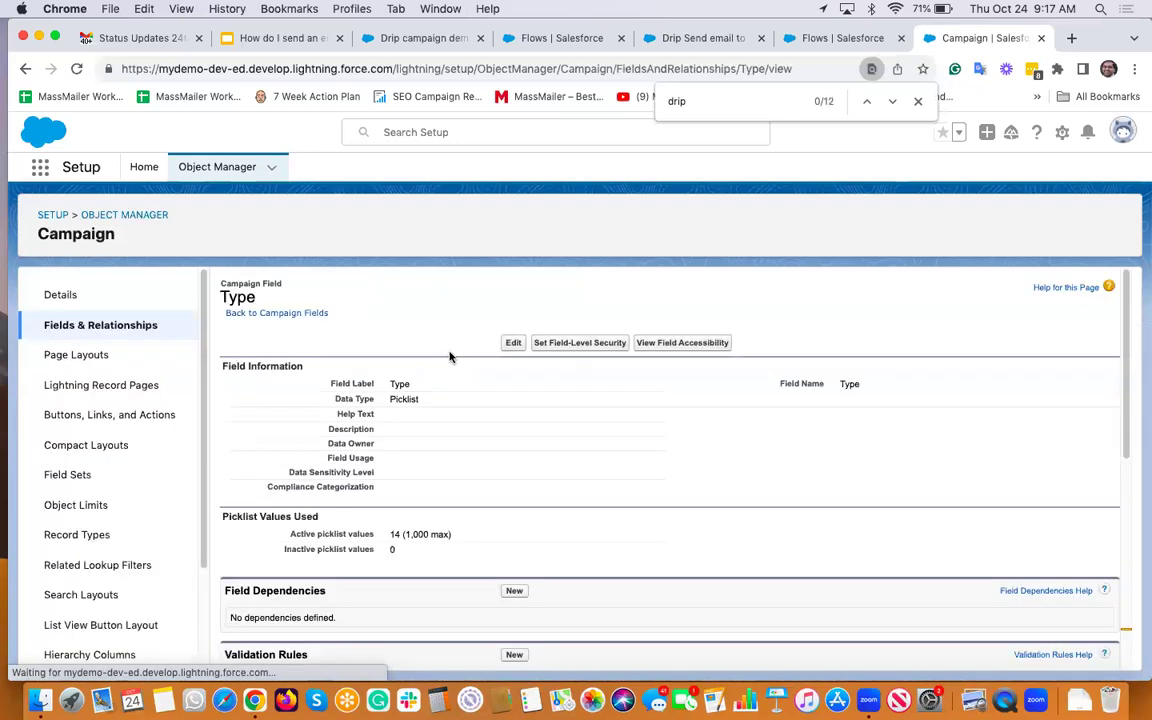
{"action": "scroll", "coordinate": [450, 357], "scroll_direction": "down", "scroll_amount": 1}
{"action": "scroll", "coordinate": [450, 357], "scroll_direction": "down", "scroll_amount": 10}
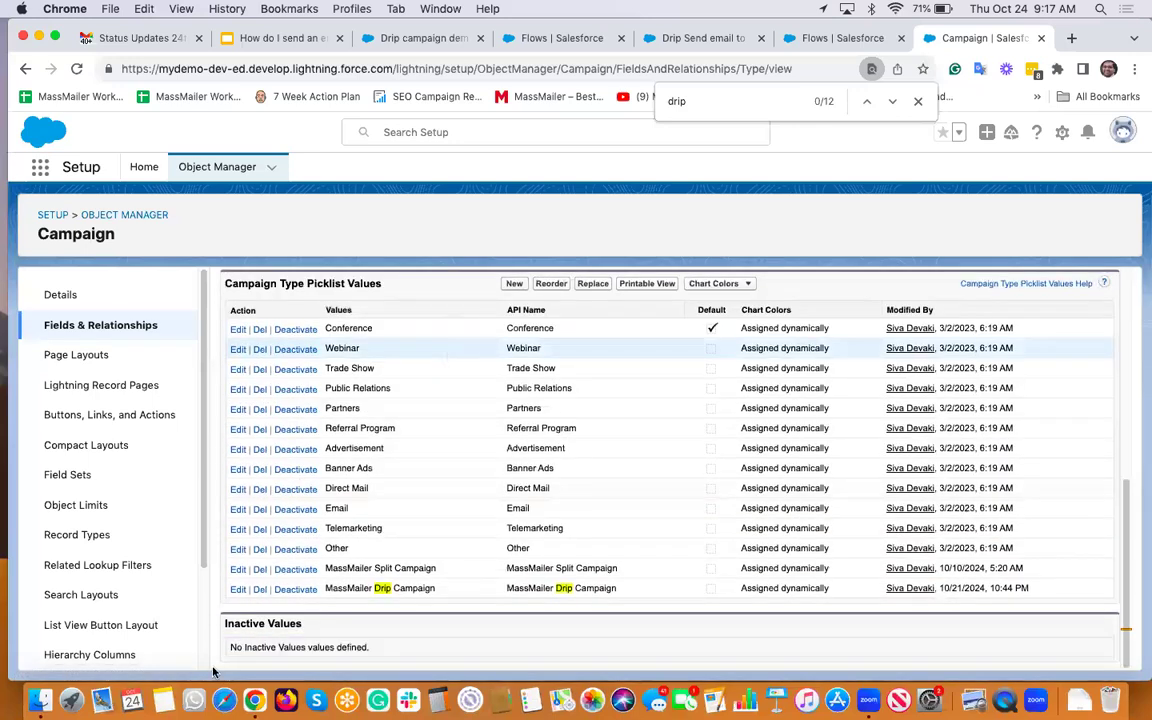
{"action": "triple_click", "coordinate": [404, 586]}
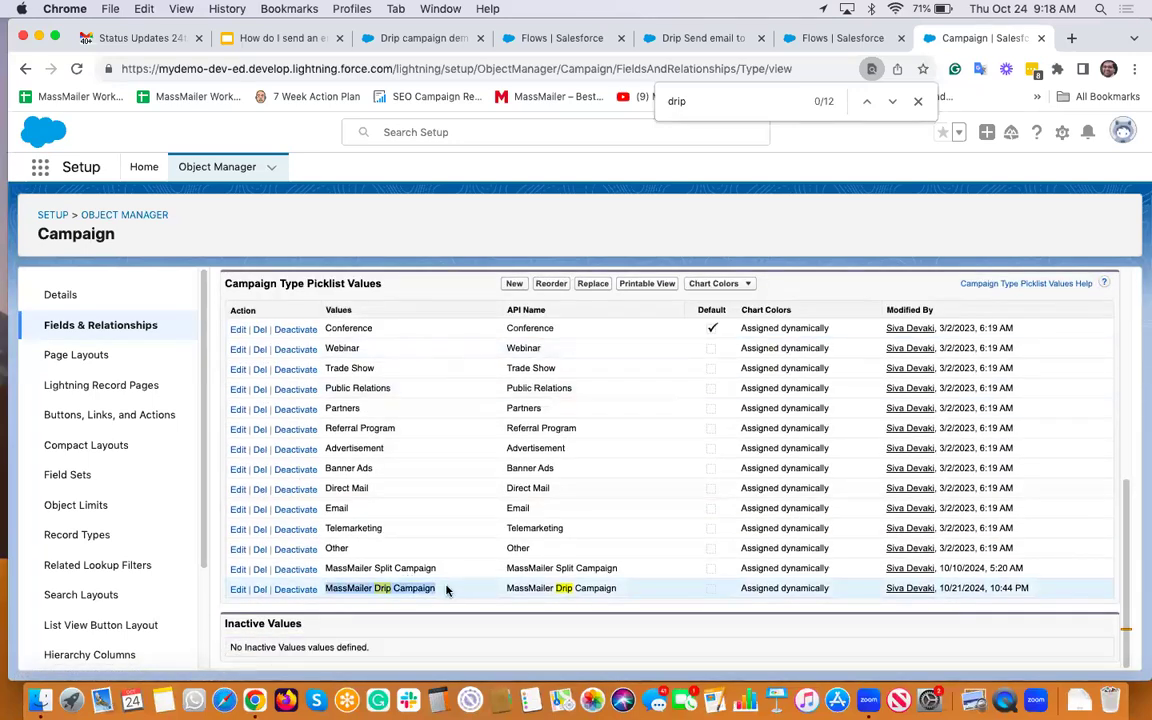
Start adding Campaign Type picklist values and enter New Trial Drip and Prospecting Drip for Finance on separate lines
{"action": "scroll", "coordinate": [450, 600], "scroll_direction": "up", "scroll_amount": 2}
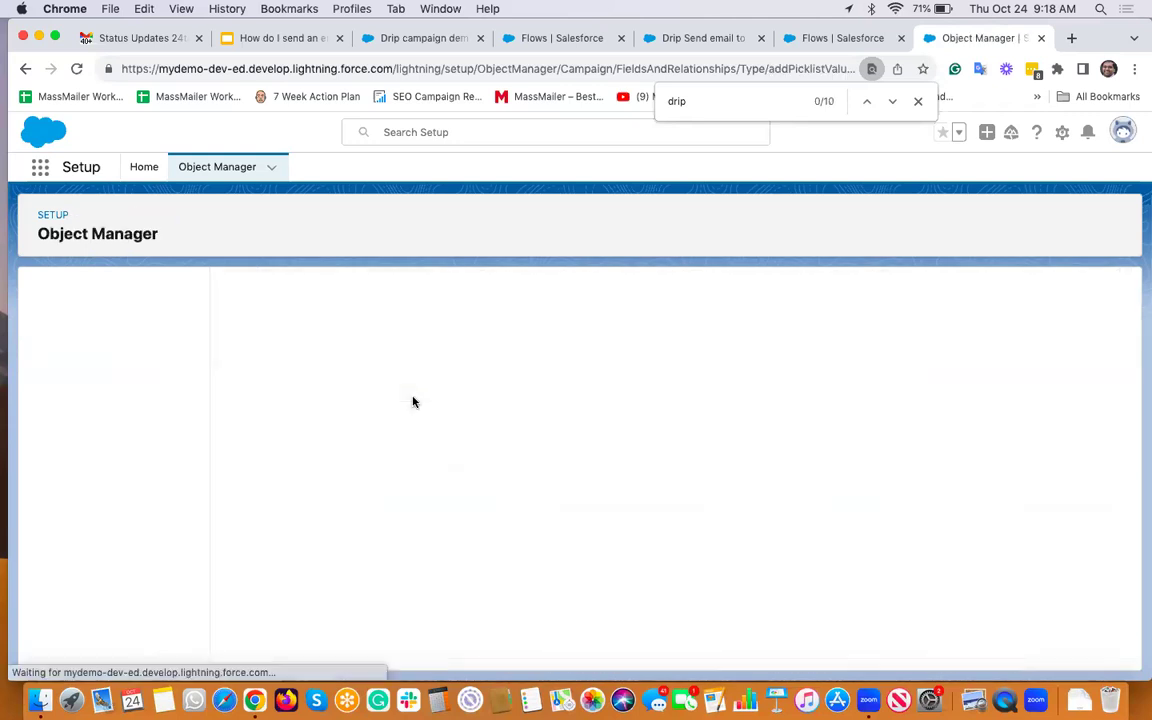
{"action": "left_click", "coordinate": [401, 448]}
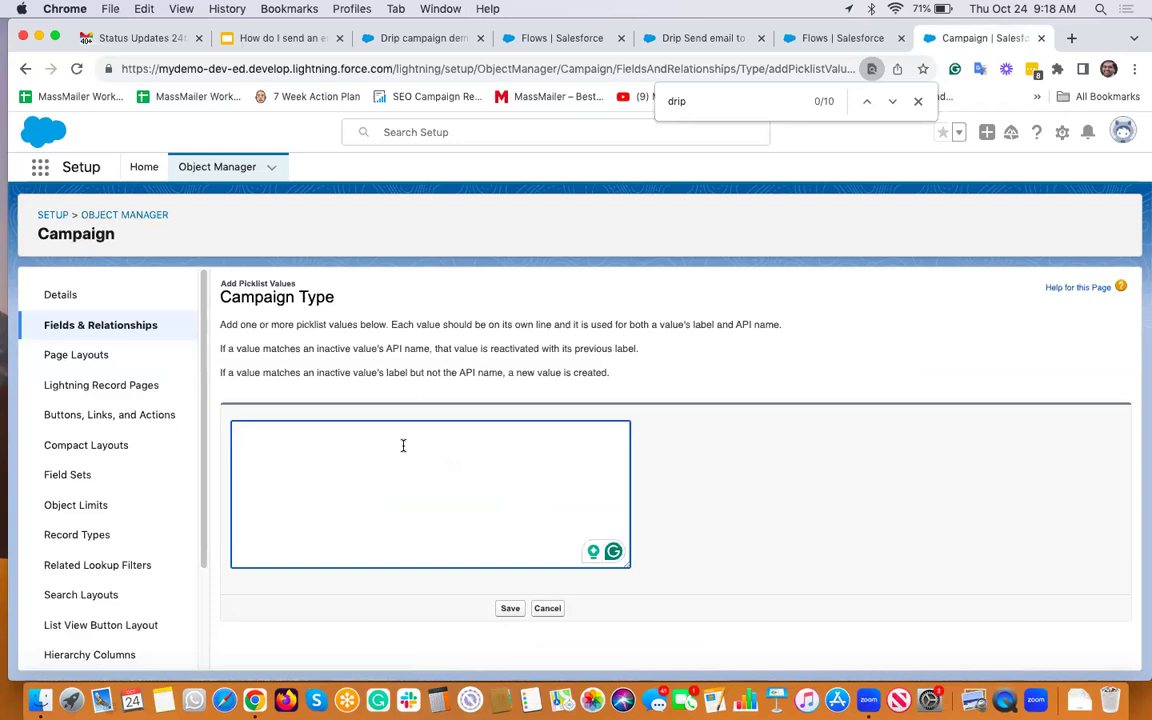
{"action": "type", "text": "New Trial"}
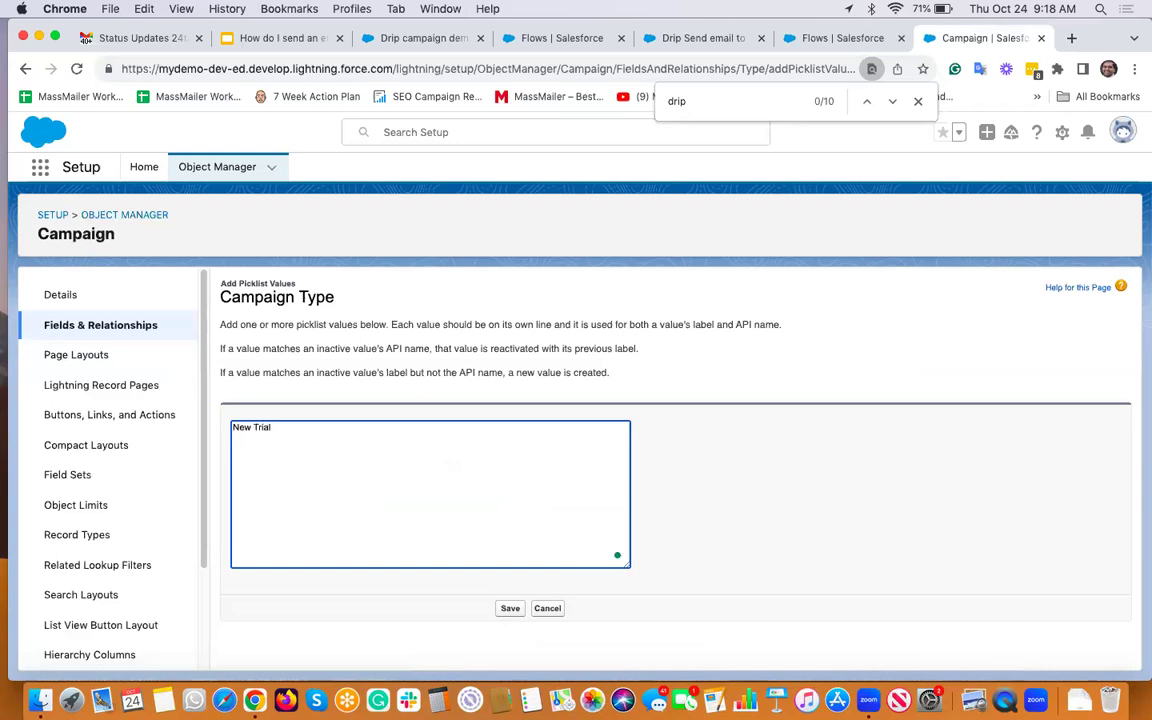
{"action": "type", "text": " Drip"}
{"action": "key", "text": "Return"}
{"action": "type", "text": "Prospec"}
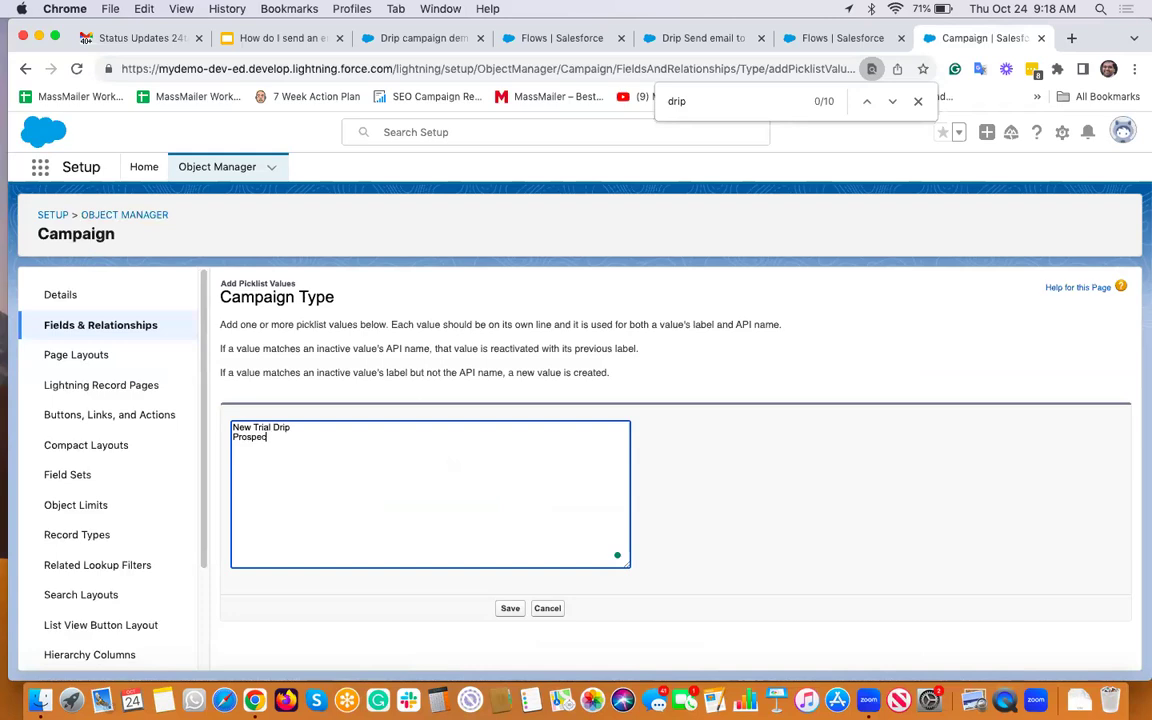
{"action": "type", "text": "ting Drip for Fla"}
{"action": "type", "text": "n"}
{"action": "key", "text": "BackSpace"}
{"action": "key", "text": "BackSpace"}
{"action": "type", "text": "nance"}
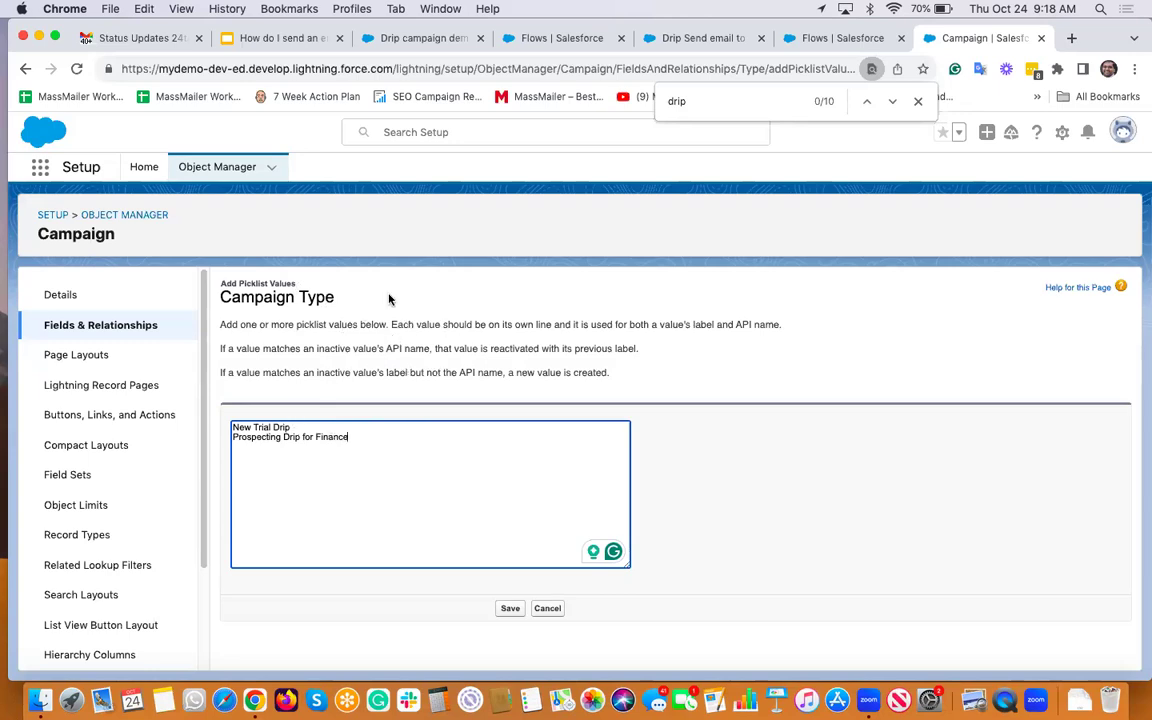
{"action": "left_click", "coordinate": [470, 367]}
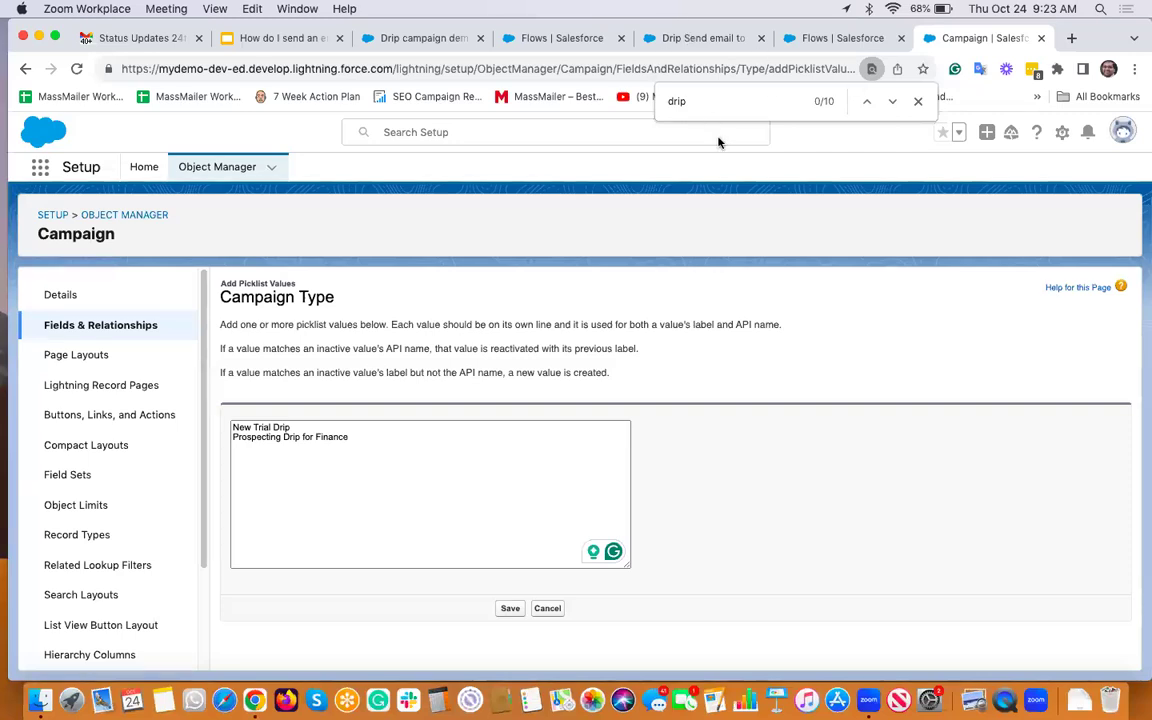
Switch to the Google Slides presentation and start the slideshow from the MassMailer Success Packages slide
{"action": "left_click", "coordinate": [296, 40]}
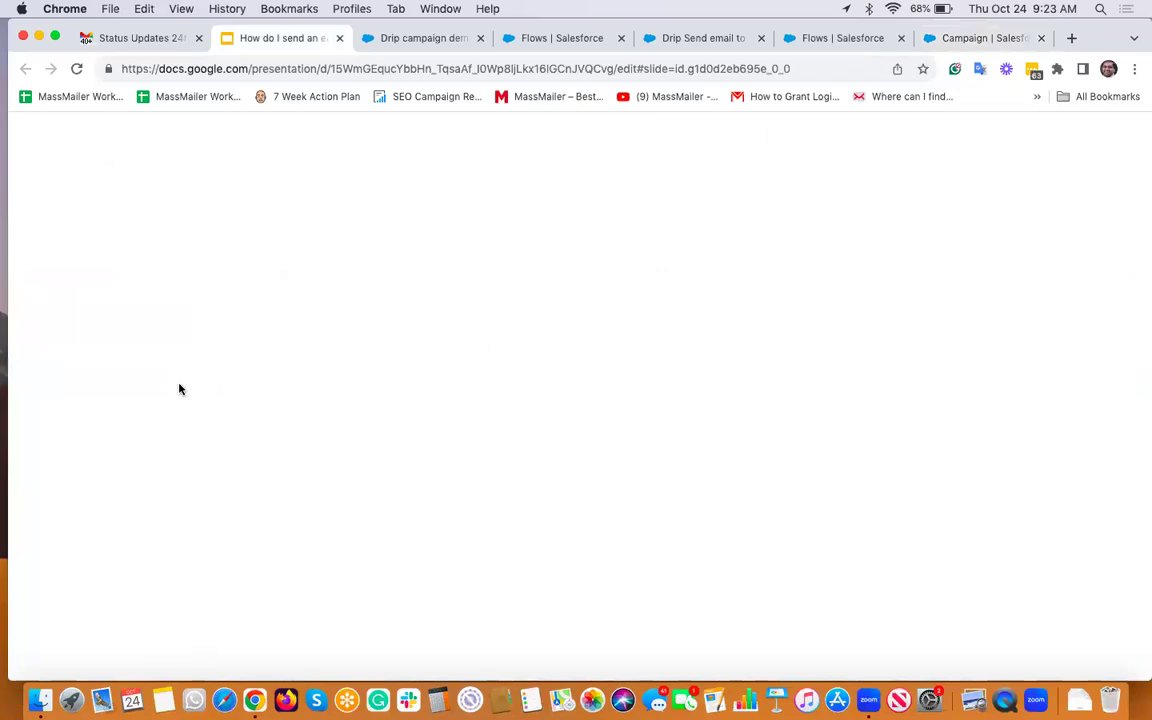
{"action": "left_click", "coordinate": [112, 500]}
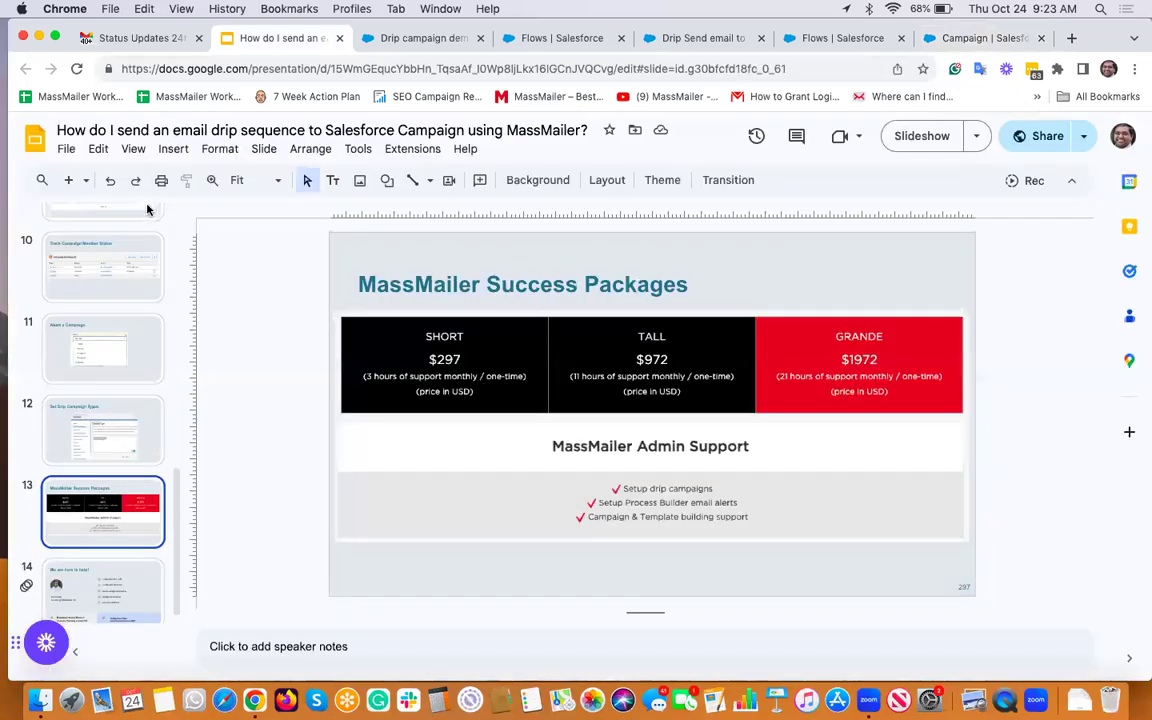
{"action": "left_click", "coordinate": [133, 149]}
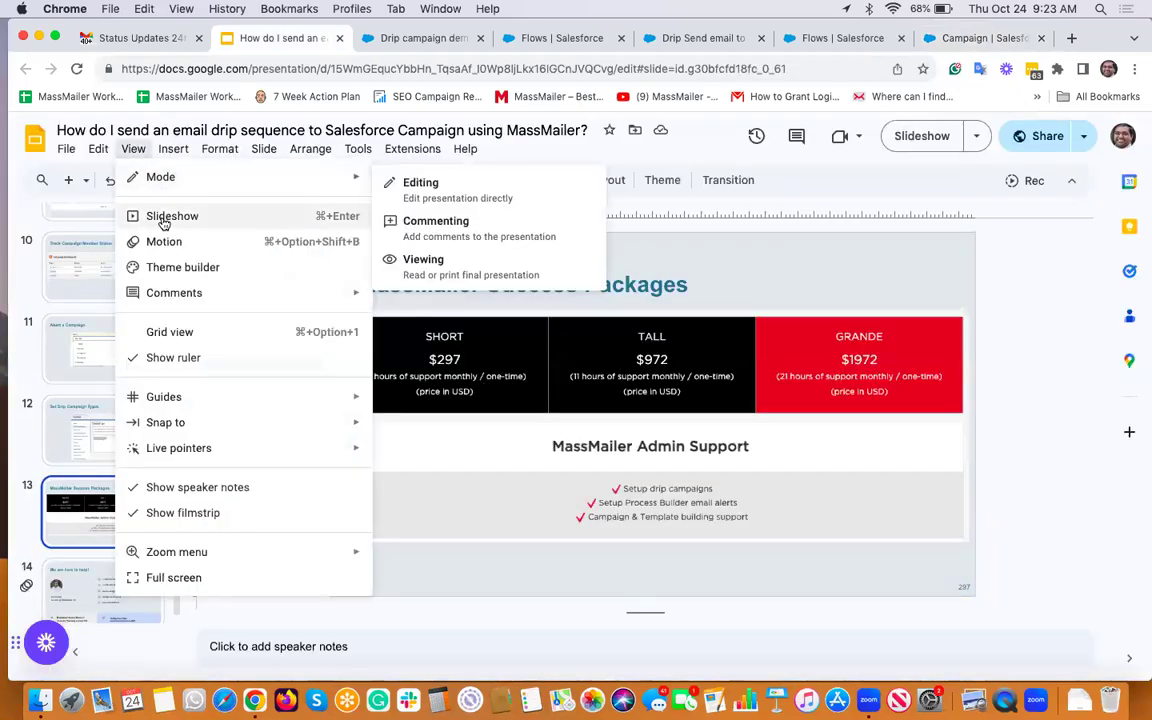